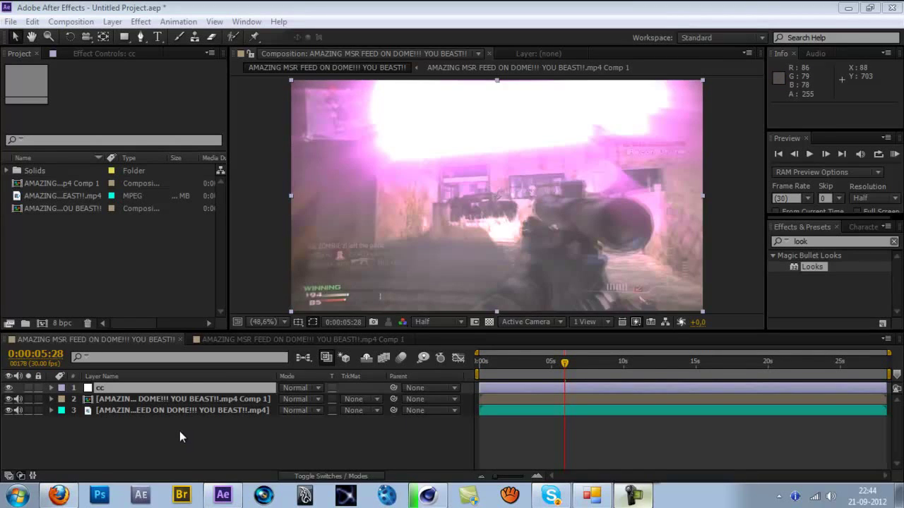
- Select the layers and briefly open the '.mp4 Comp 1' pre-comp to inspect its mask
left_click(179, 399)
left_click(189, 408)
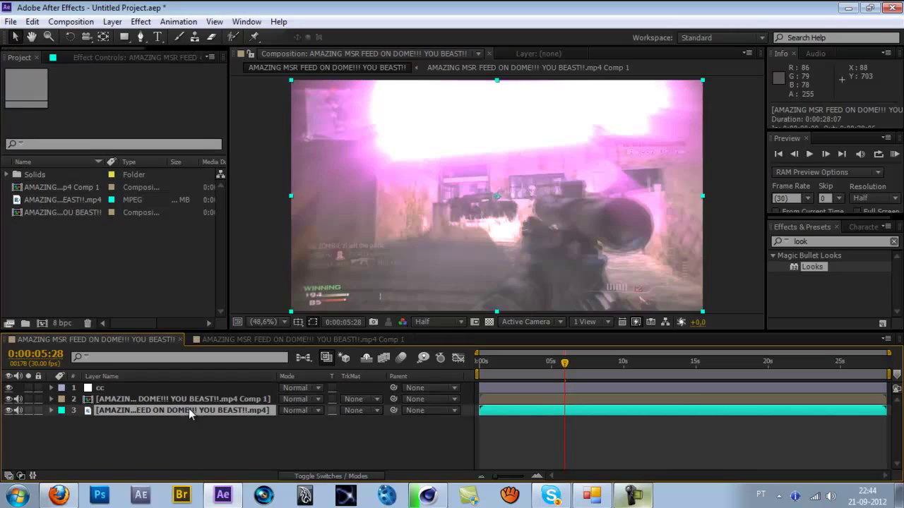
left_click(148, 427)
left_click(300, 339)
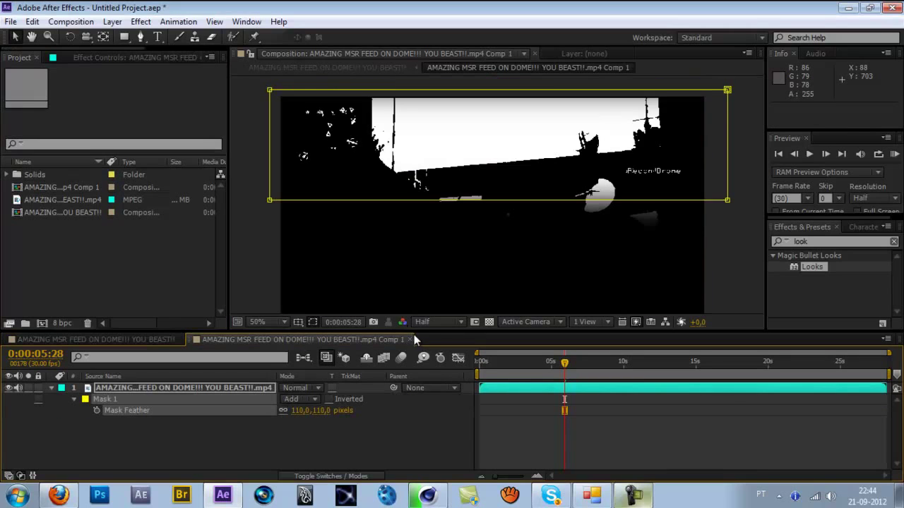
left_click(410, 339)
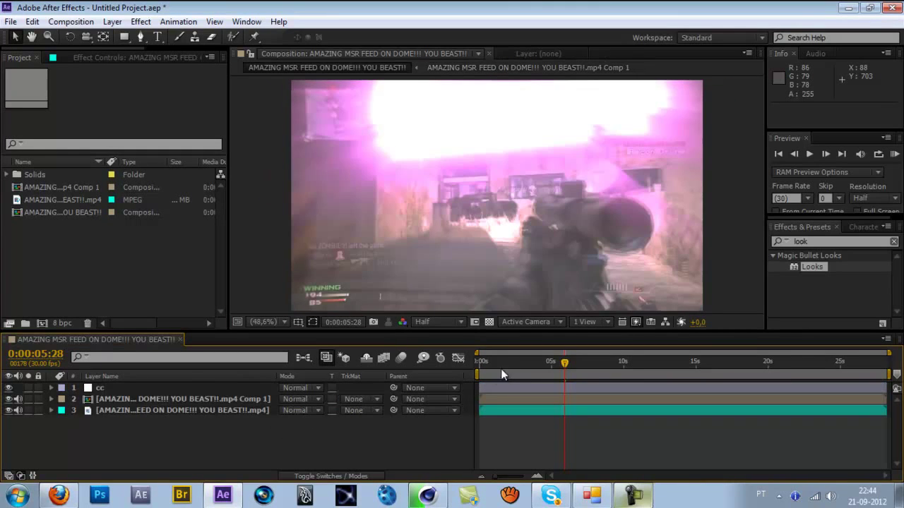
- Scrub the timeline through 0:00:03:23 and 0:00:05:07 to 0:00:06:04
left_click(533, 361)
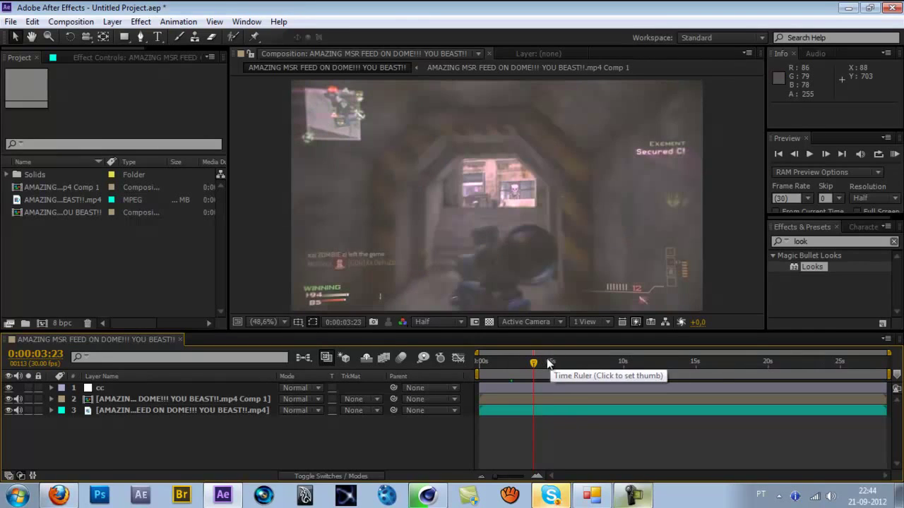
left_click(554, 362)
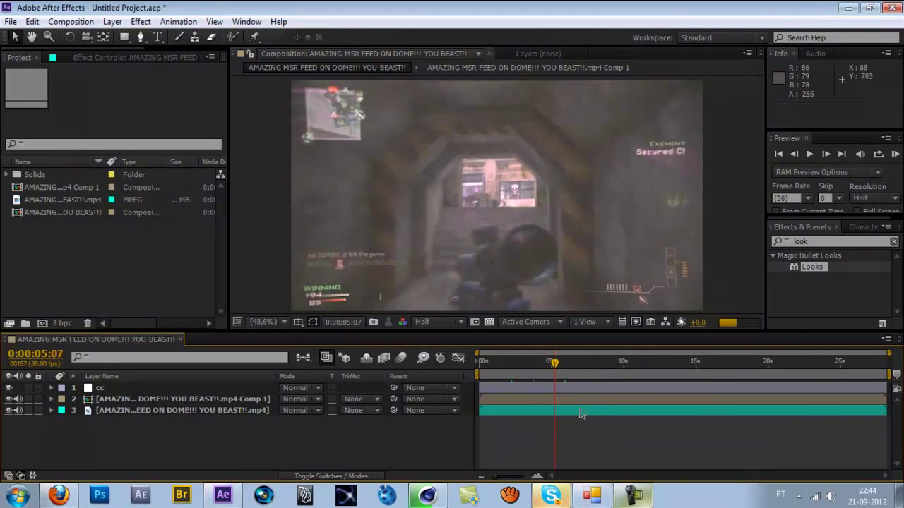
left_click(568, 361)
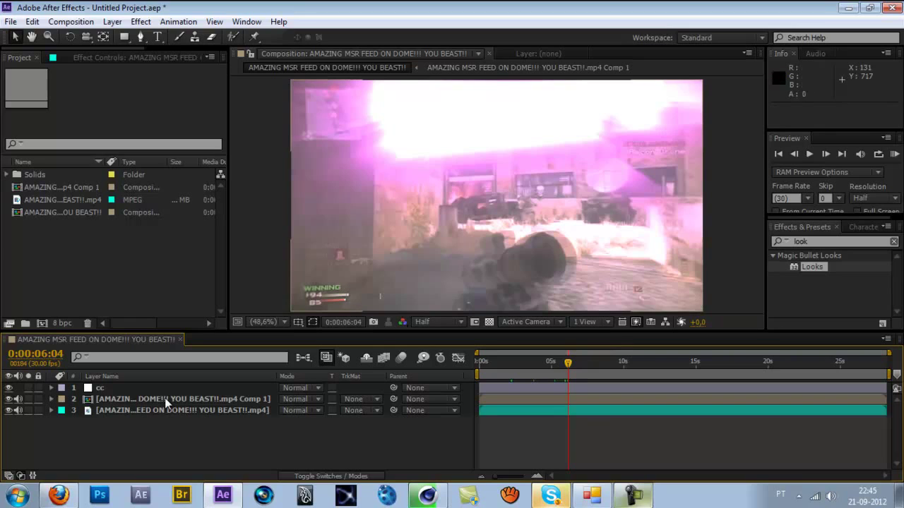
- Hide the cc layer and drag the sky pre-comp's Shine source point to 693,3, 6,2
left_click(108, 400)
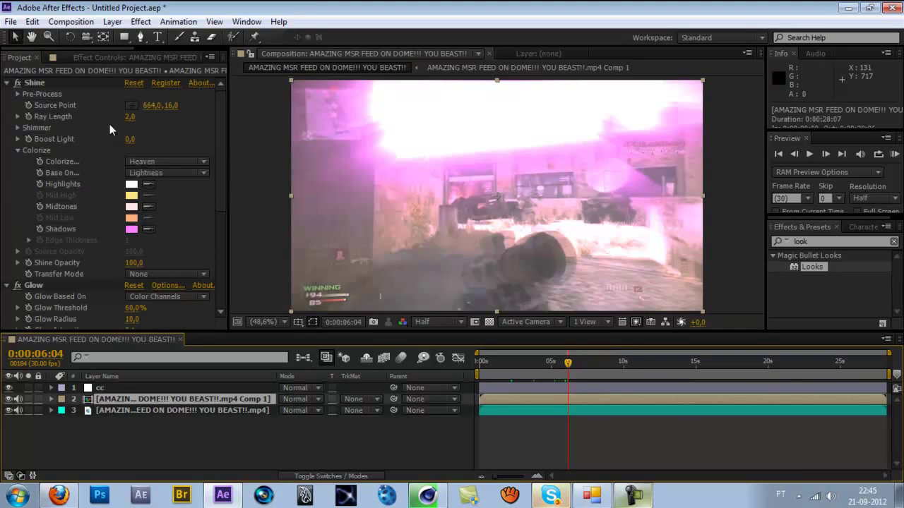
left_click(9, 388)
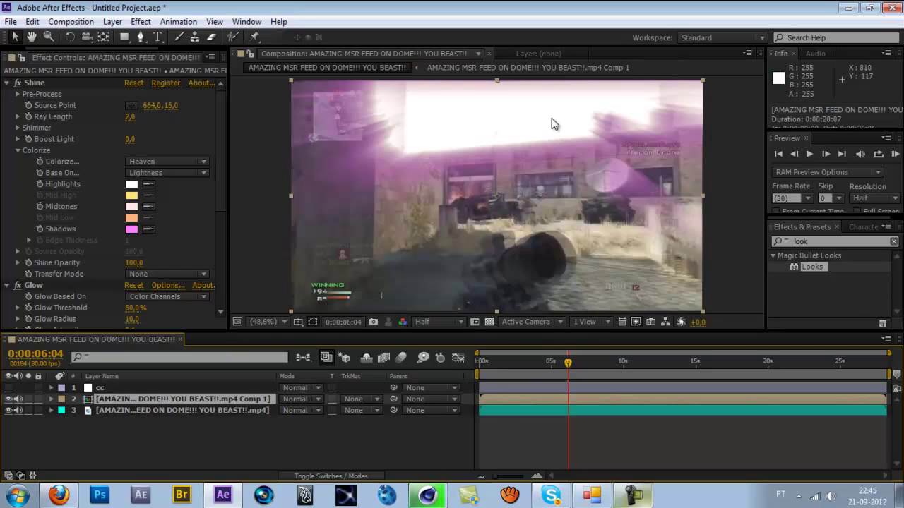
left_click(131, 106)
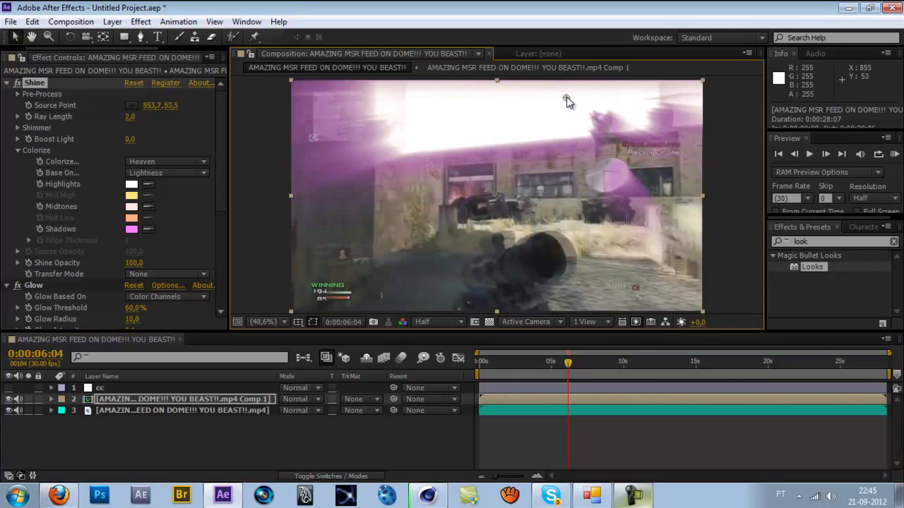
left_click_drag(566, 96, 514, 81)
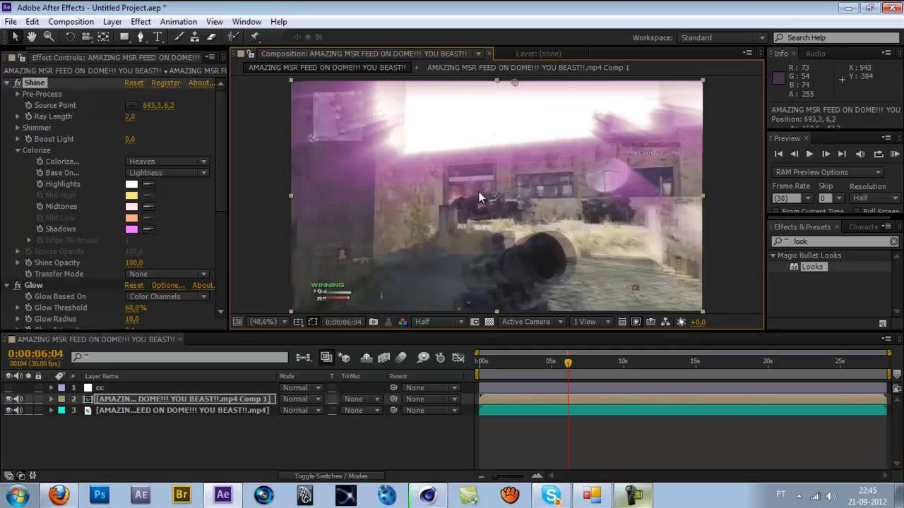
left_click(142, 441)
- Delete every layer from the main comp's timeline
left_click(134, 410)
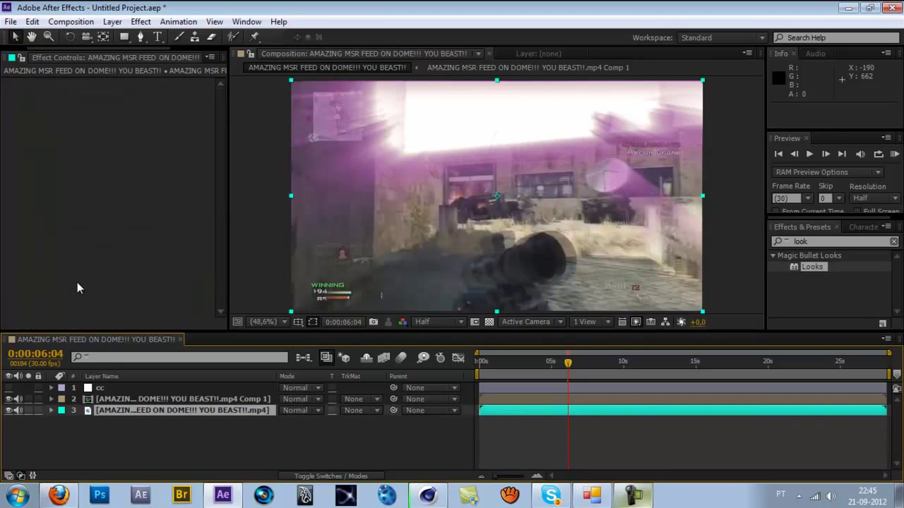
key("Delete")
key("ctrl+a")
key("Delete")
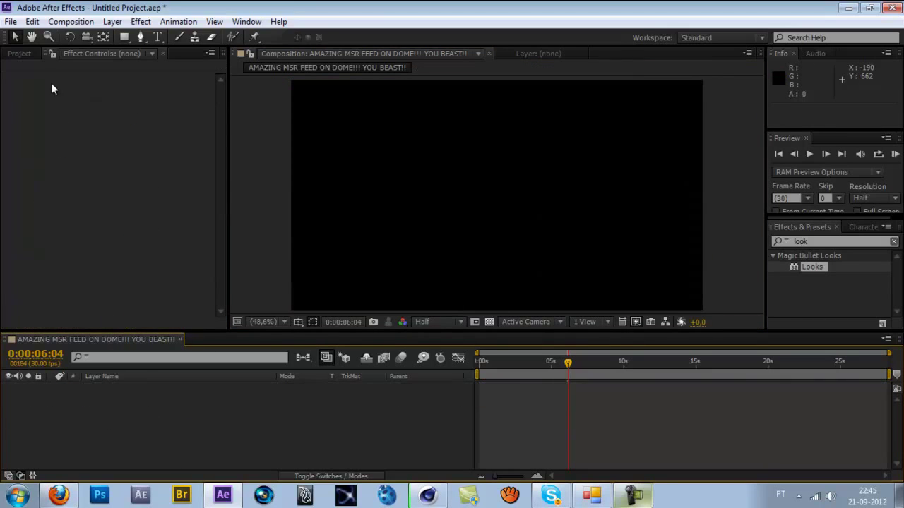
- Delete the main comp, Comp 1 and the Solids folder from the Project panel
left_click(28, 54)
left_click(67, 210)
key("Delete")
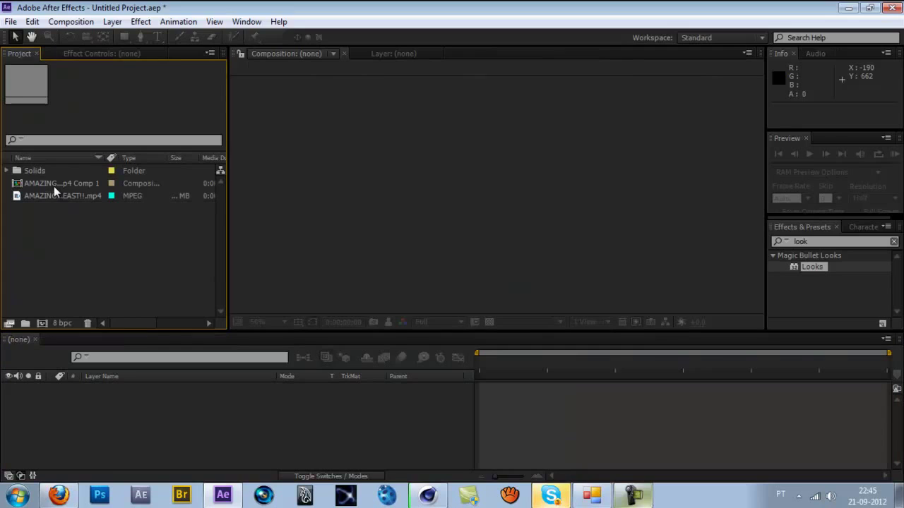
left_click(53, 183)
key("Delete")
left_click(523, 268)
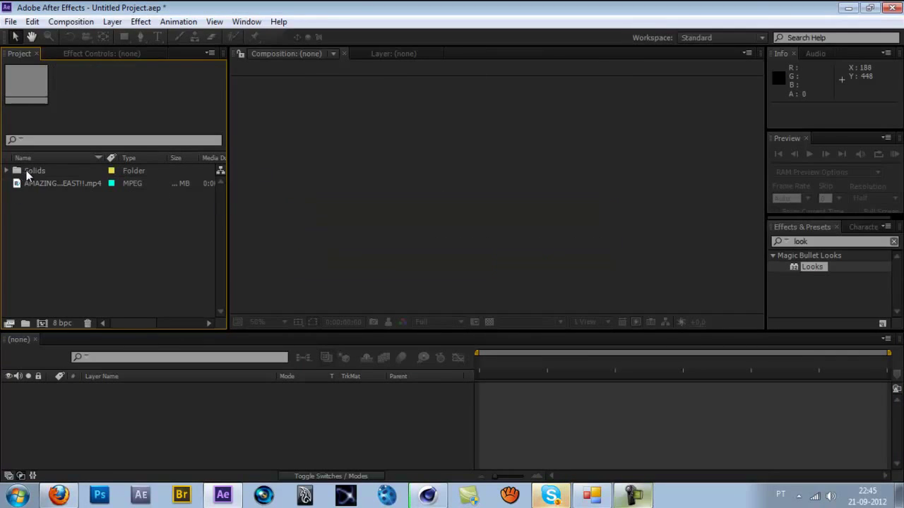
left_click(42, 170)
key("Delete")
left_click(510, 269)
left_click(58, 494)
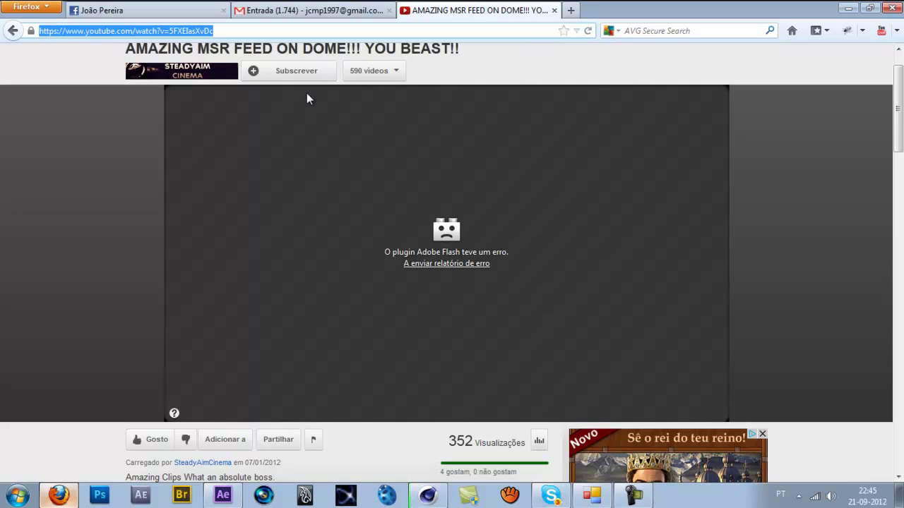
- Create a comp from the gameplay mp4 and pre-compose its top layer, moving all attributes
left_click(60, 494)
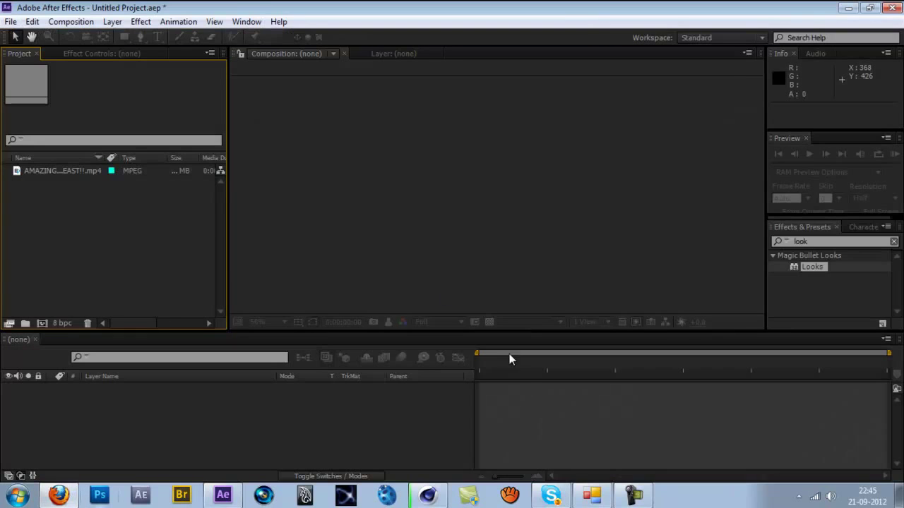
left_click_drag(61, 179, 42, 323)
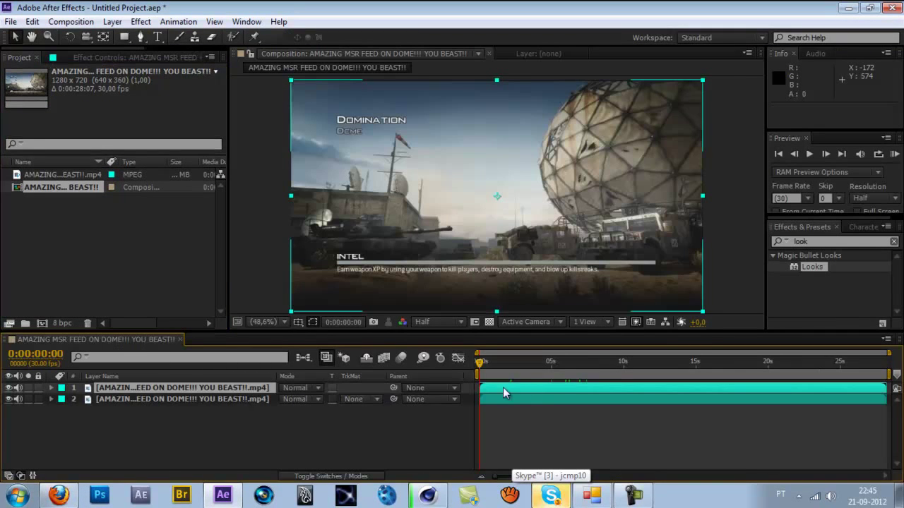
right_click(228, 389)
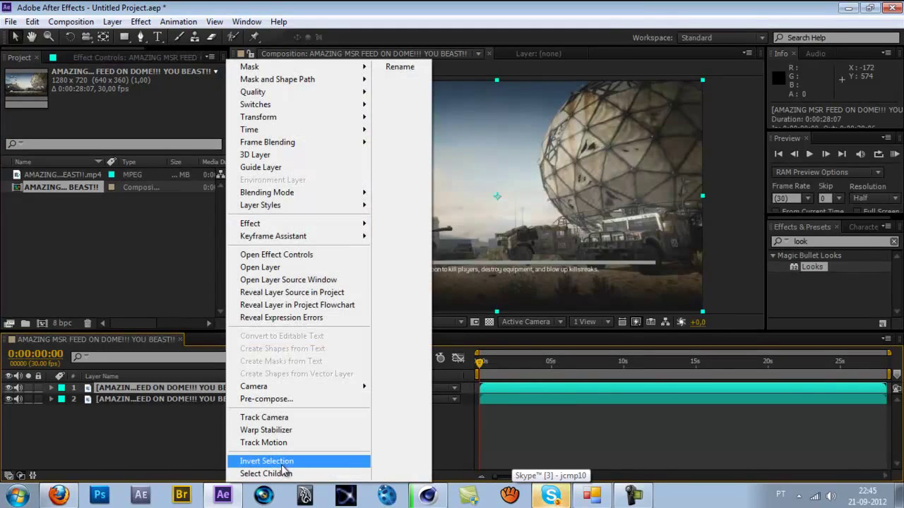
left_click(292, 400)
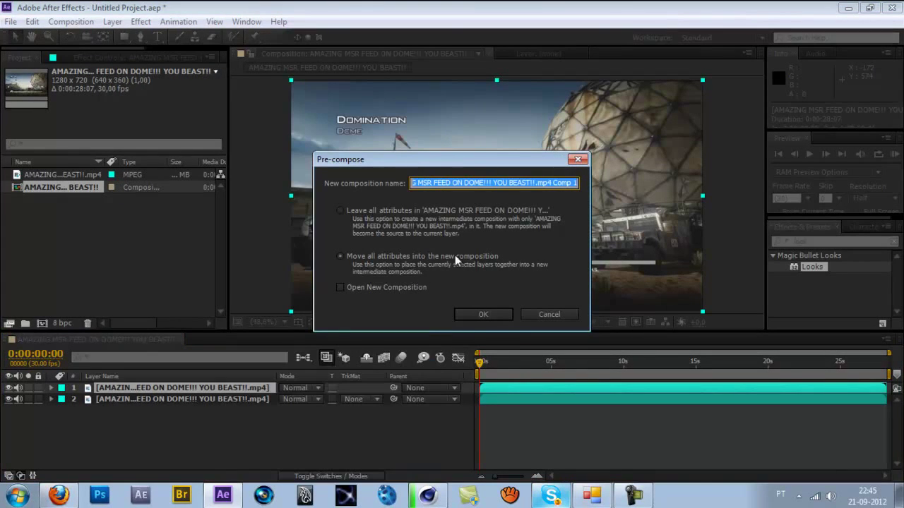
left_click(473, 312)
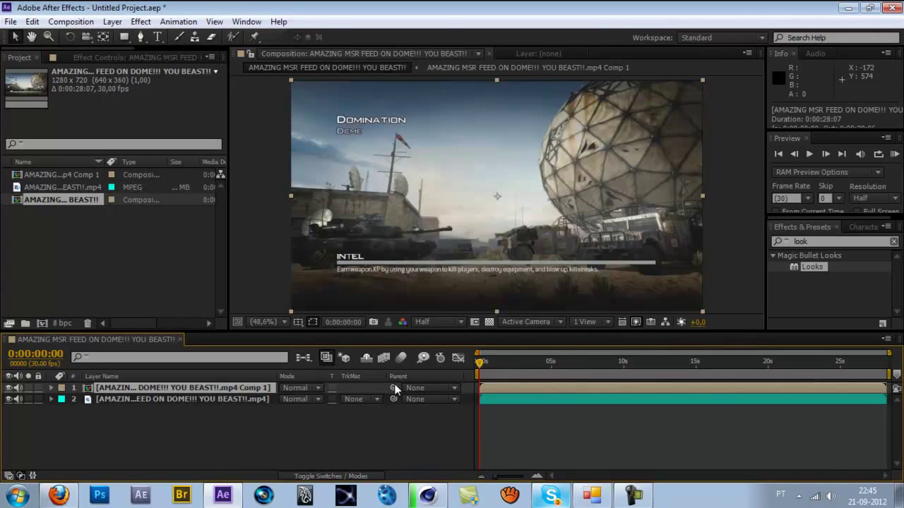
left_click(587, 371)
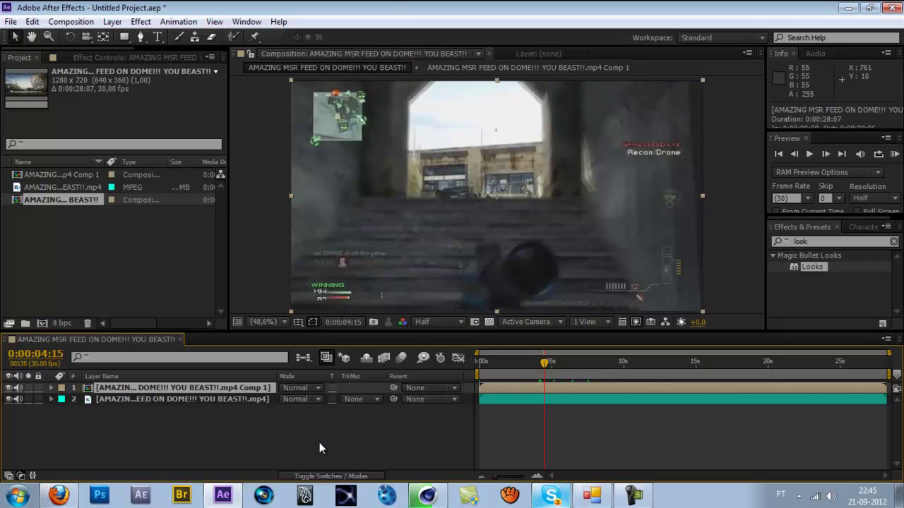
- Open the '.mp4 Comp 1' pre-comp and select its gameplay footage layer
left_click(143, 257)
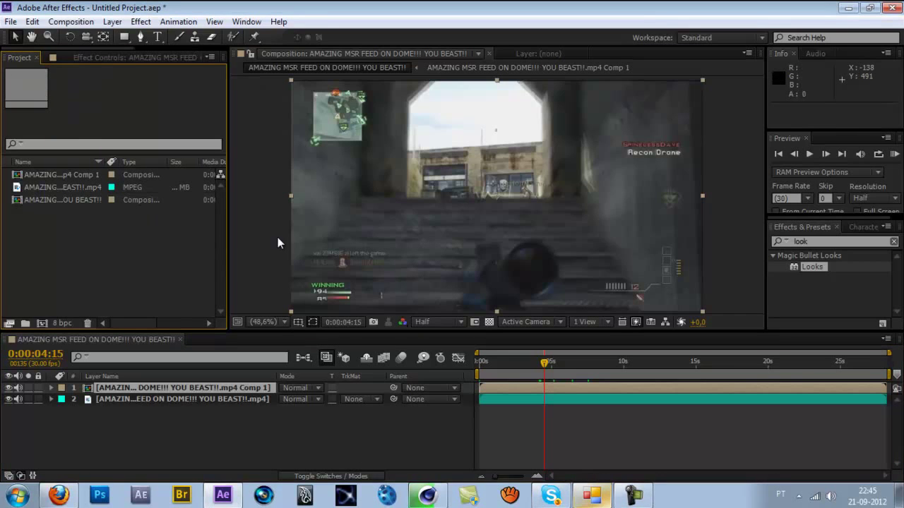
left_click(274, 434)
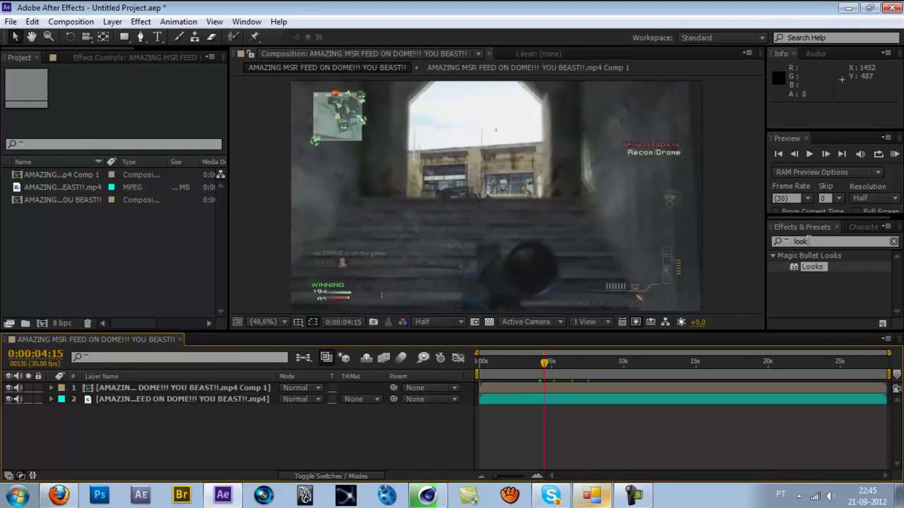
left_click(165, 392)
double_click(165, 393)
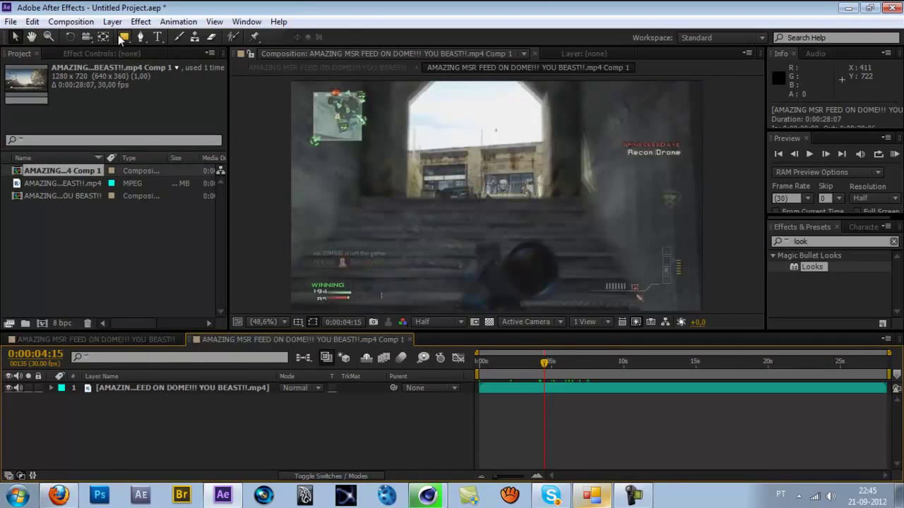
left_click(140, 21)
left_click(113, 390)
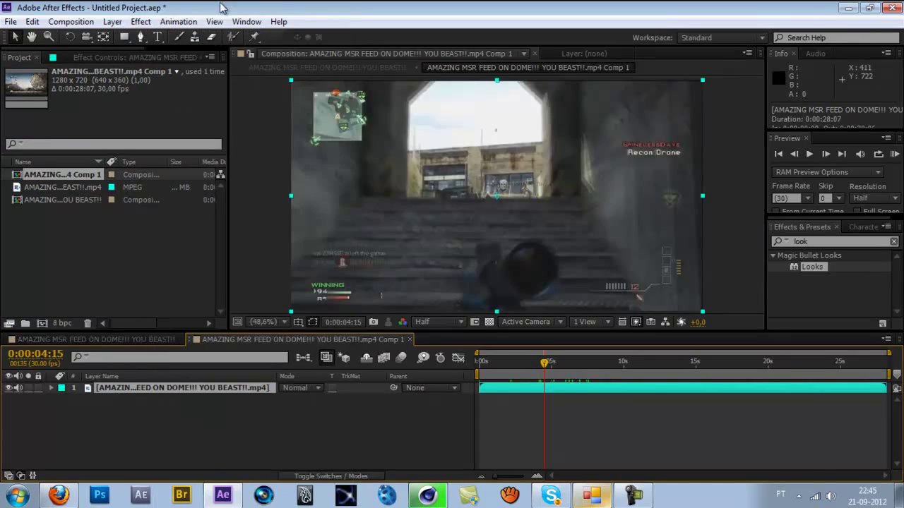
- Apply Stylize > Threshold to the footage and settle its Level at 175
left_click(141, 21)
mouse_move(187, 432)
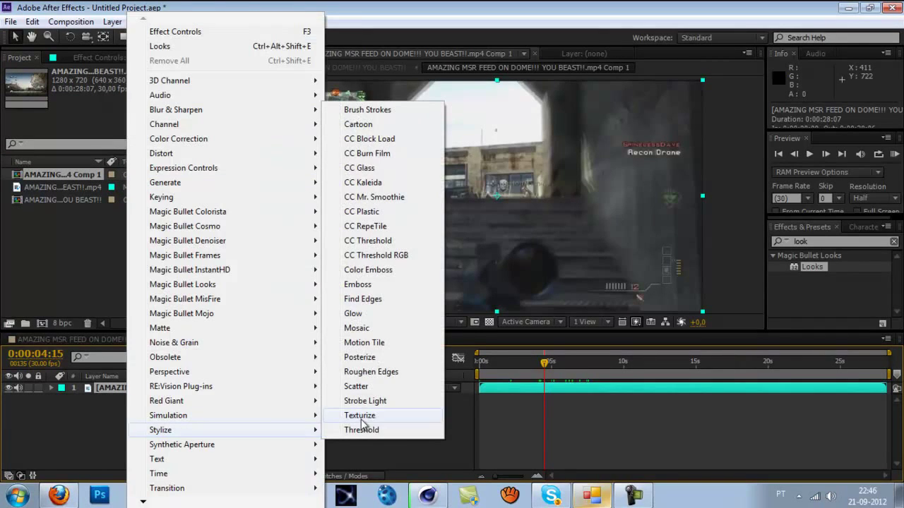
left_click(387, 428)
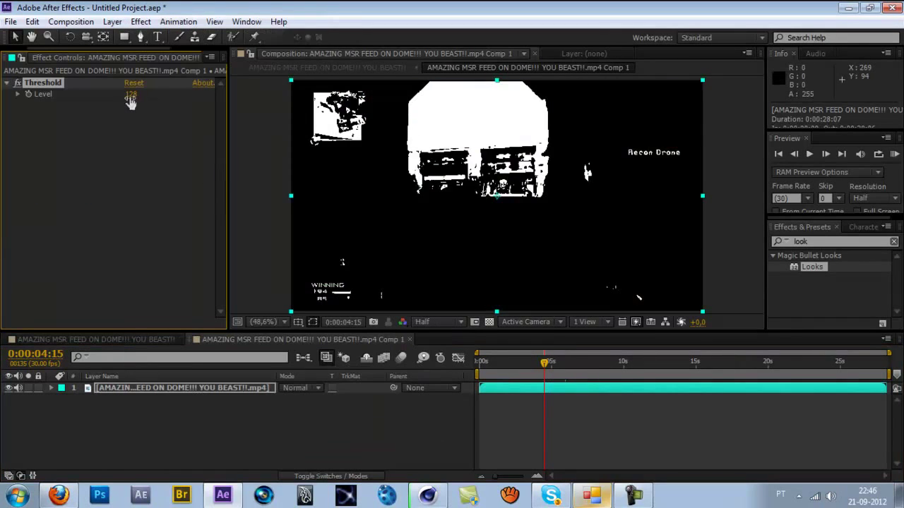
left_click(131, 97)
key("Return")
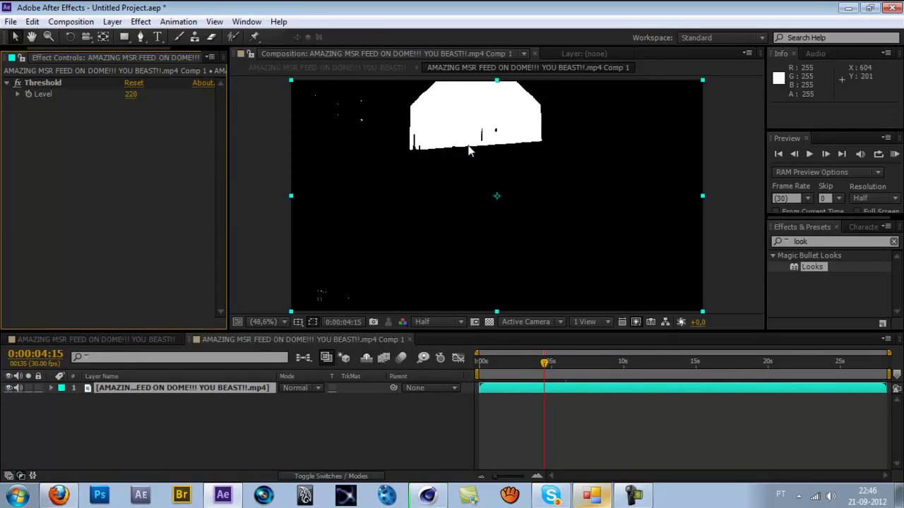
left_click_drag(131, 94, 141, 125)
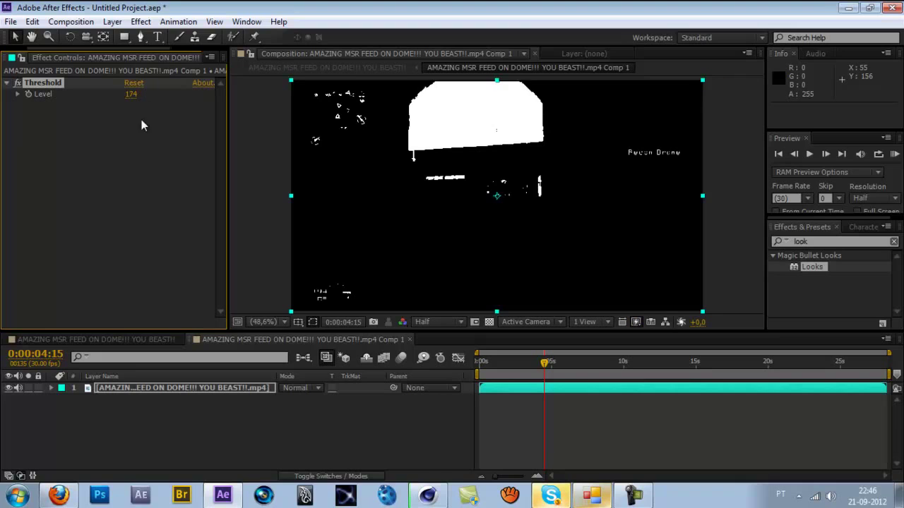
left_click(136, 94)
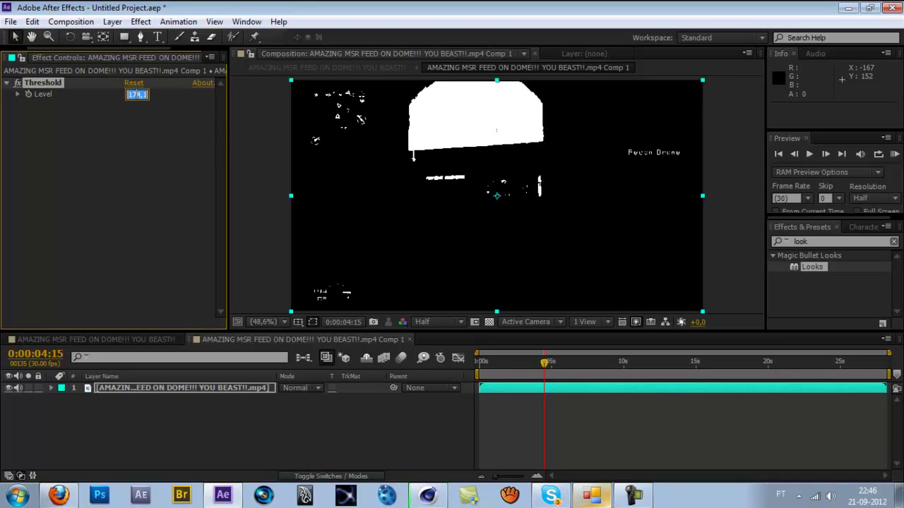
left_click(118, 152)
left_click(55, 83)
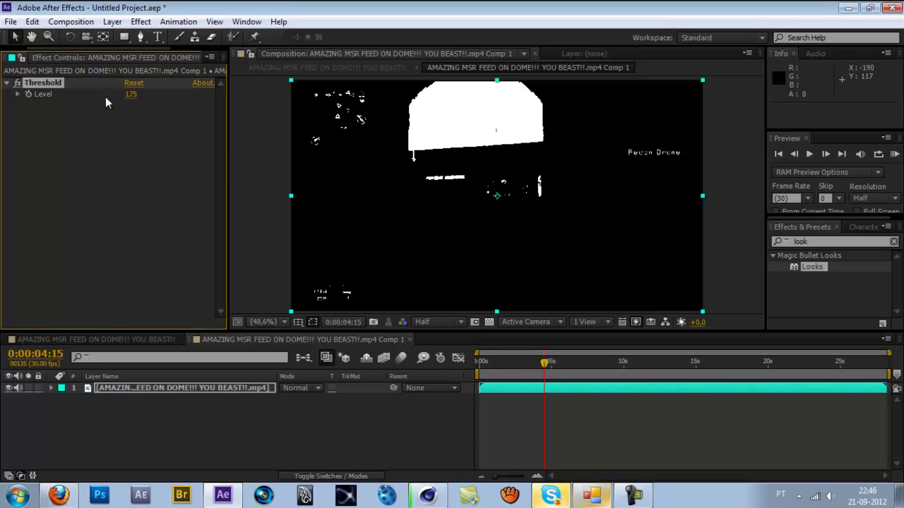
- Draw a rectangular mask covering the upper sky of the thresholded footage
left_click(125, 37)
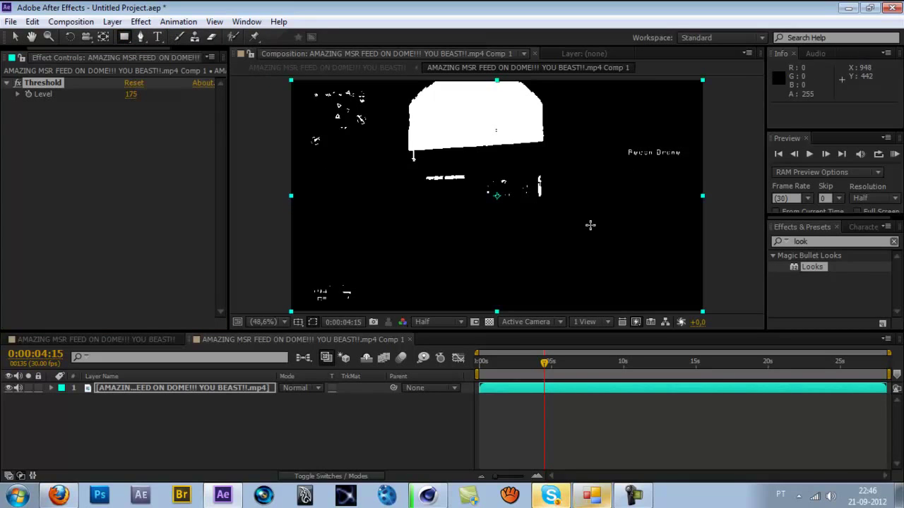
left_click_drag(268, 146, 557, 236)
key("ctrl+z")
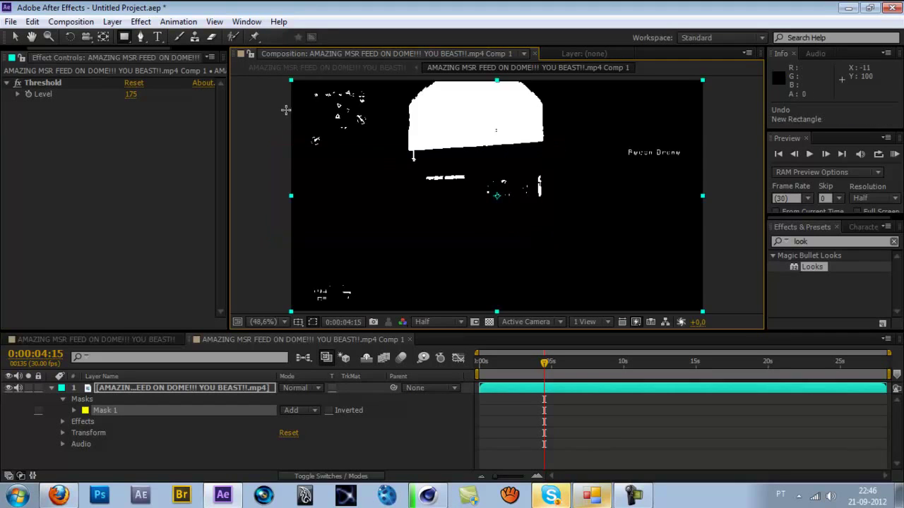
scroll(282, 111, "up", 2)
left_click_drag(259, 106, 707, 227)
left_click(596, 370)
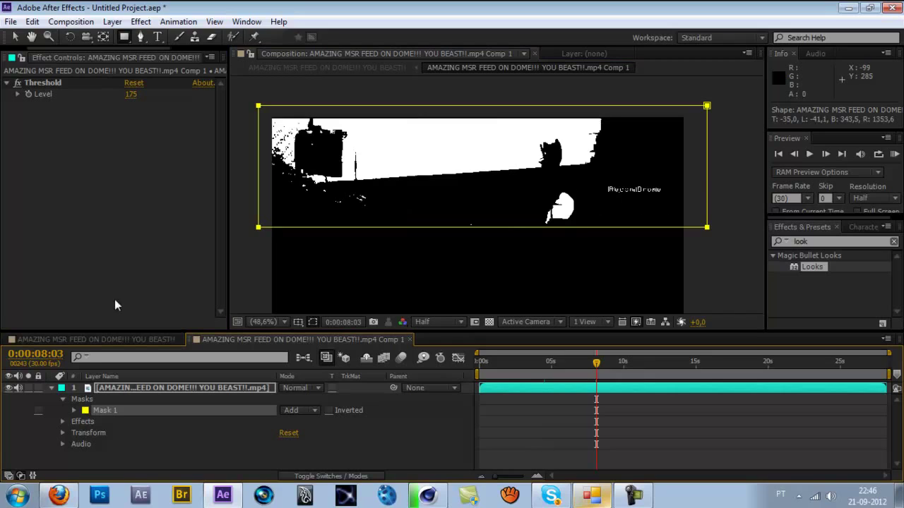
- Feather the sky mask edge to 221 pixels
left_click(131, 385)
key("f")
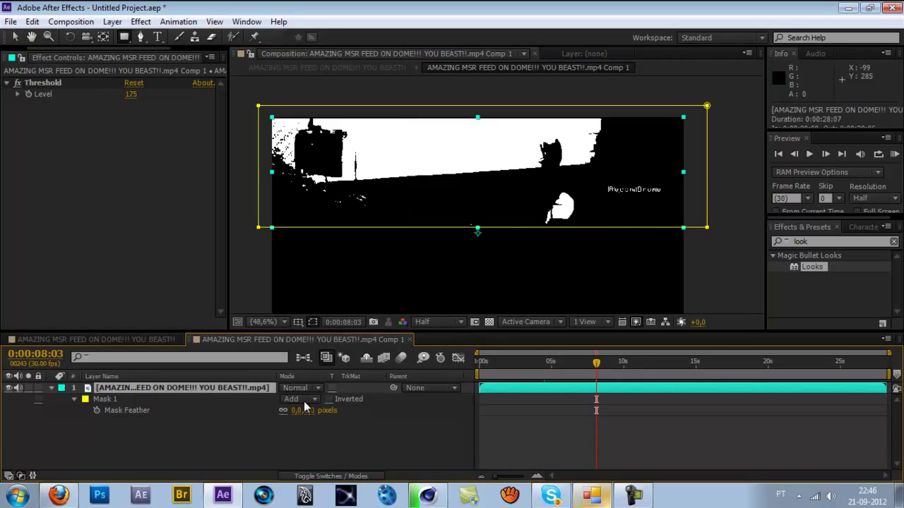
left_click_drag(316, 418, 353, 419)
left_click(177, 441)
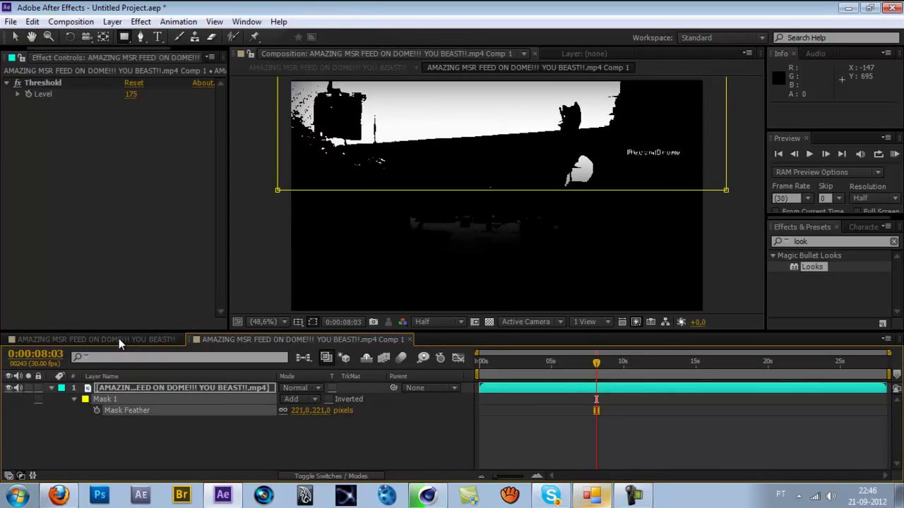
left_click(118, 338)
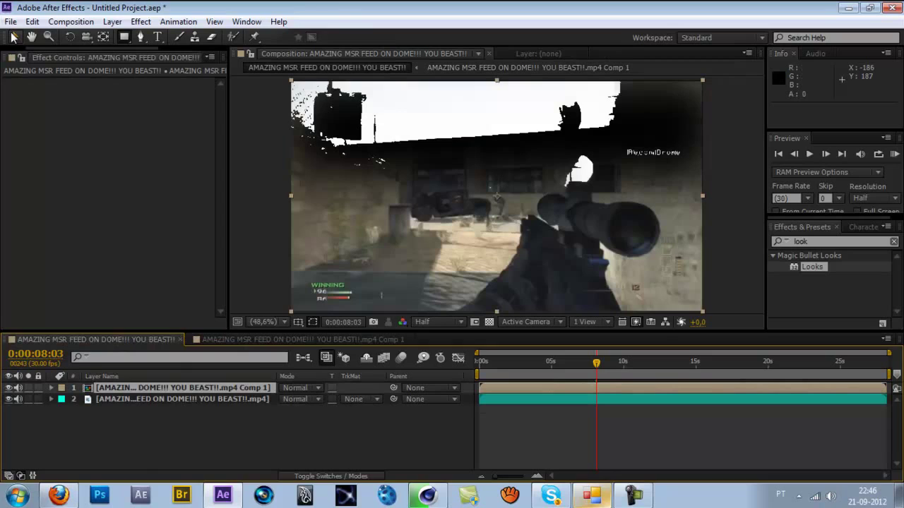
- Fit the viewer and apply Trapcode Shine to the sky pre-comp layer
scroll(586, 253, "down", 1)
left_click(265, 322)
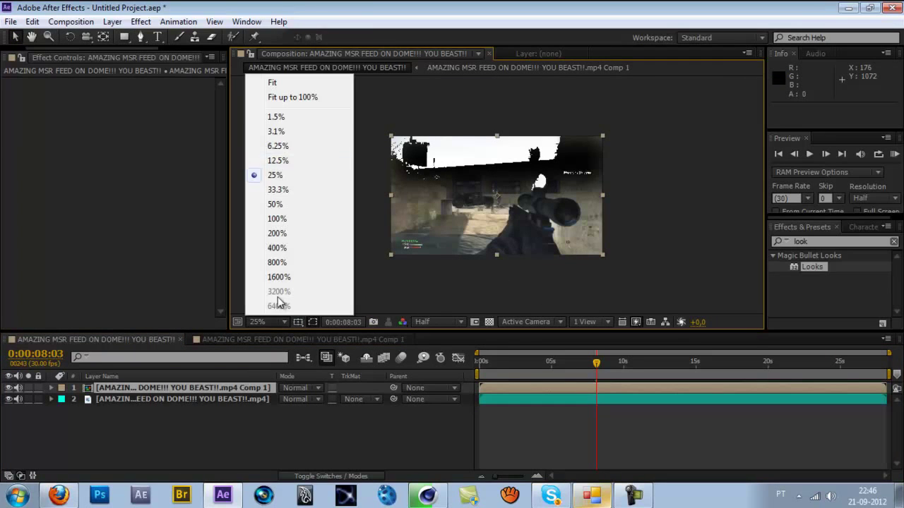
left_click(279, 102)
left_click(825, 242)
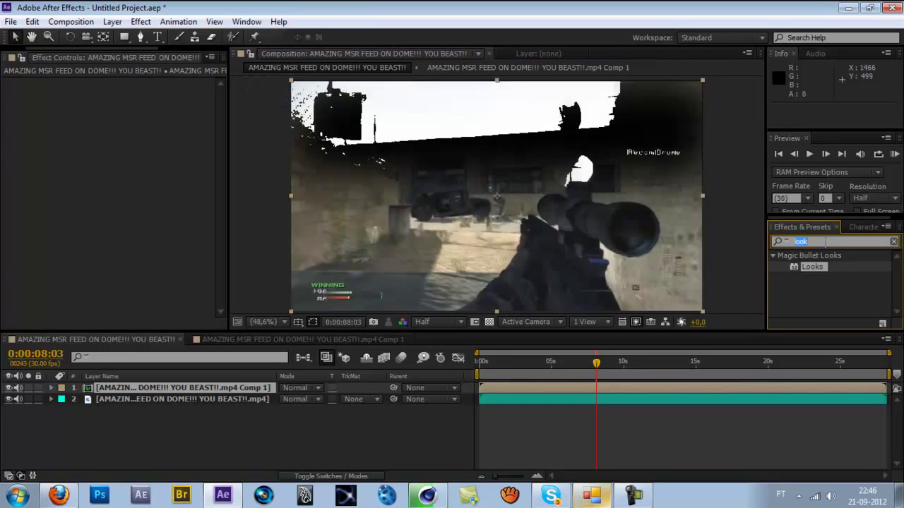
type("shine")
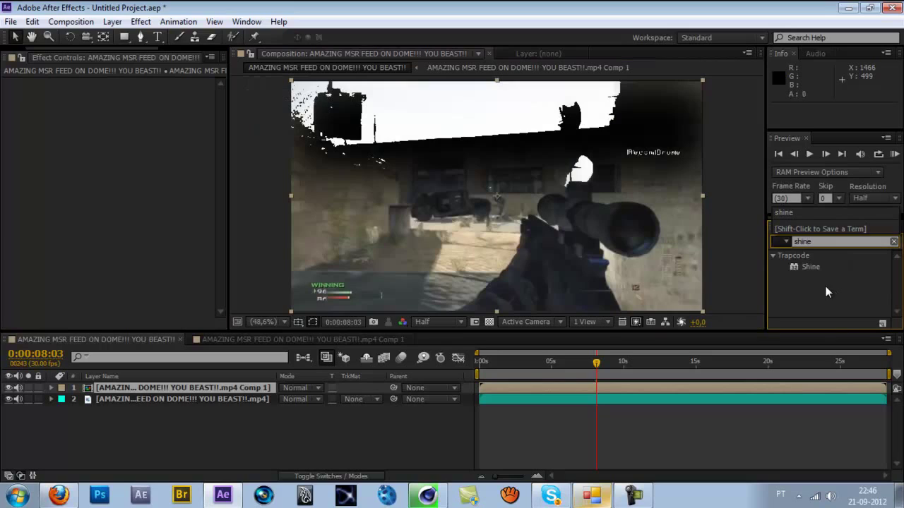
left_click_drag(812, 268, 233, 387)
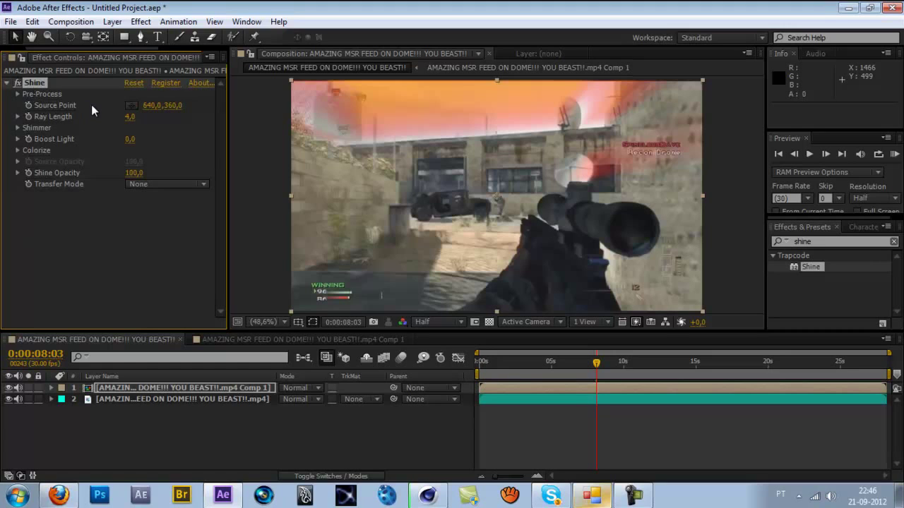
- Place the Shine source point at the top of the frame, 581,5, 6,6
left_click(131, 105)
left_click(493, 87)
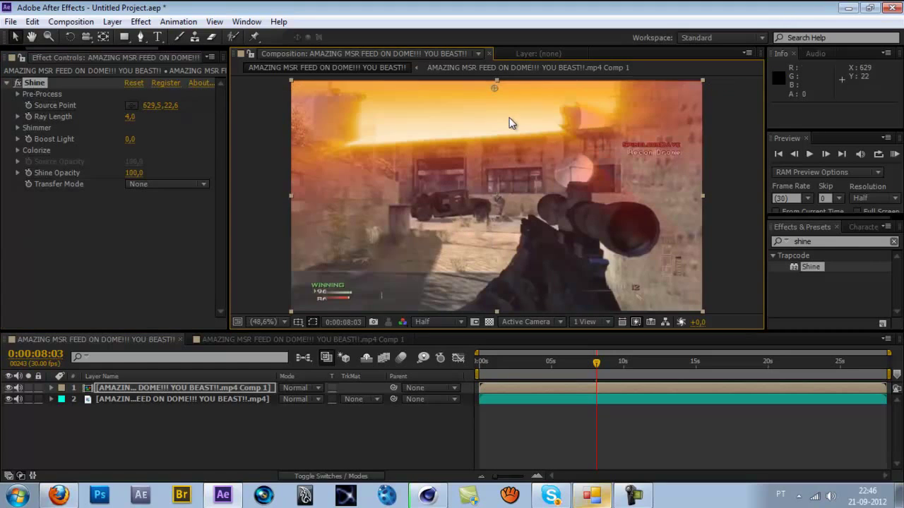
left_click_drag(509, 117, 496, 134)
scroll(487, 125, "down", 2)
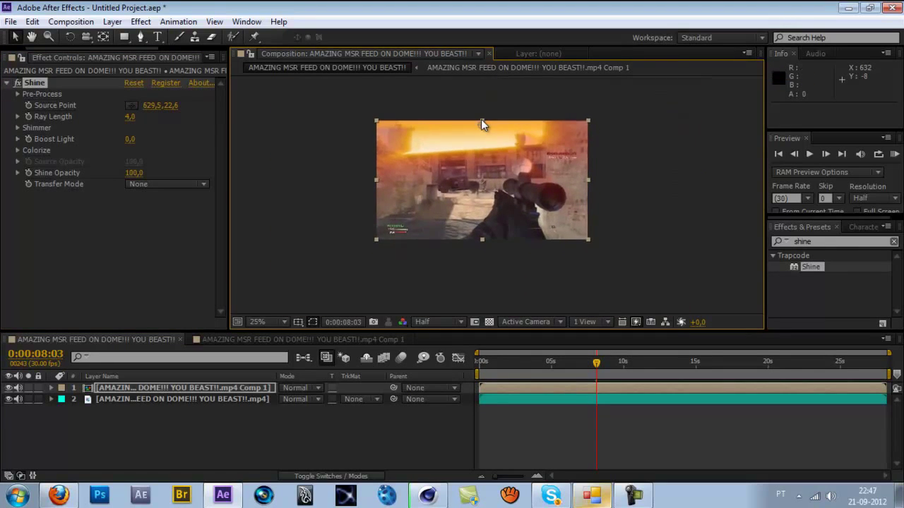
scroll(480, 125, "up", 2)
scroll(480, 121, "up", 2)
left_click_drag(470, 110, 453, 97)
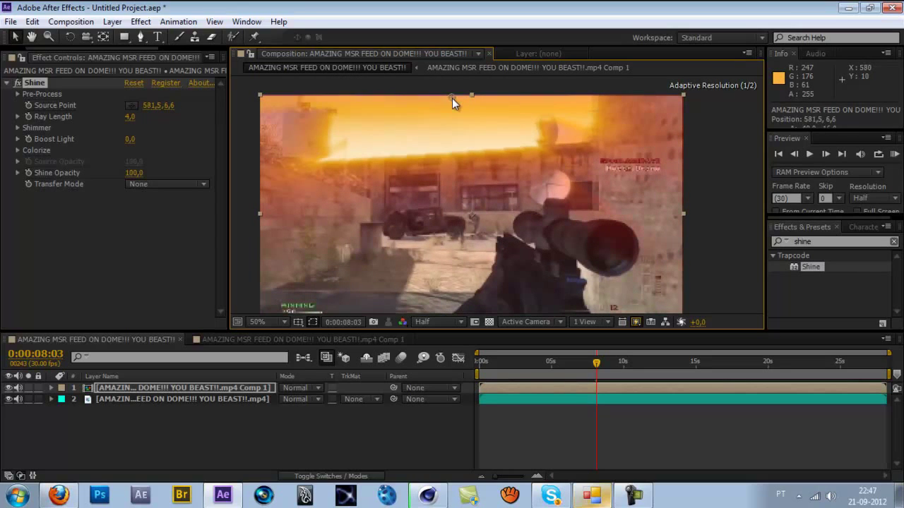
- Try Shine Colorize presets One Color, Spirit and Electric, settling on Heaven
left_click(17, 129)
left_click(17, 128)
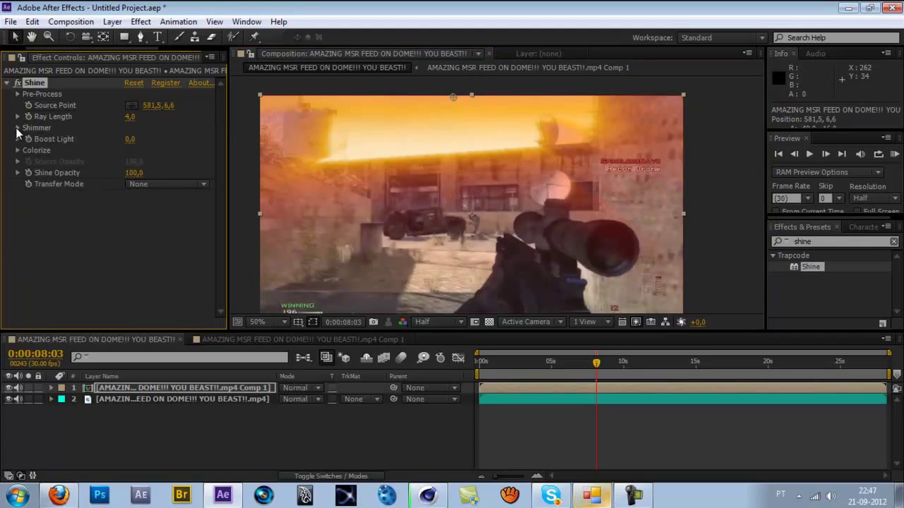
left_click(17, 150)
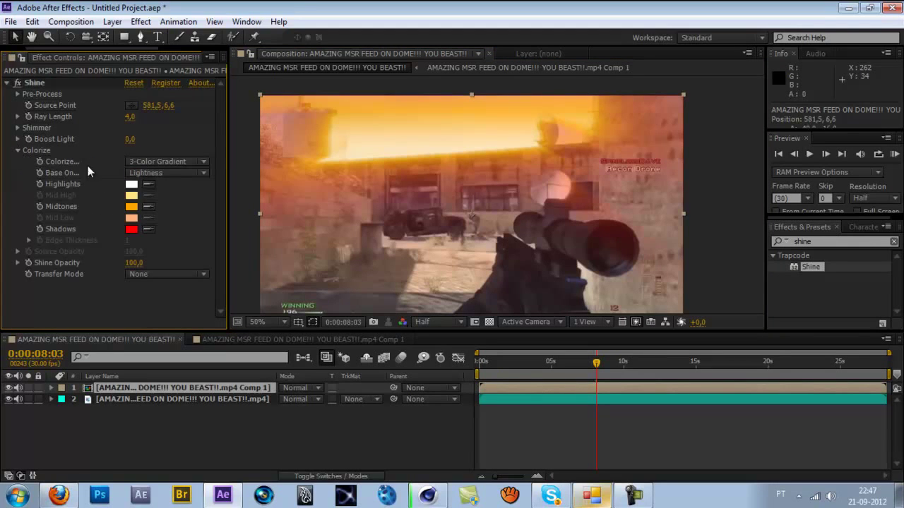
left_click(152, 160)
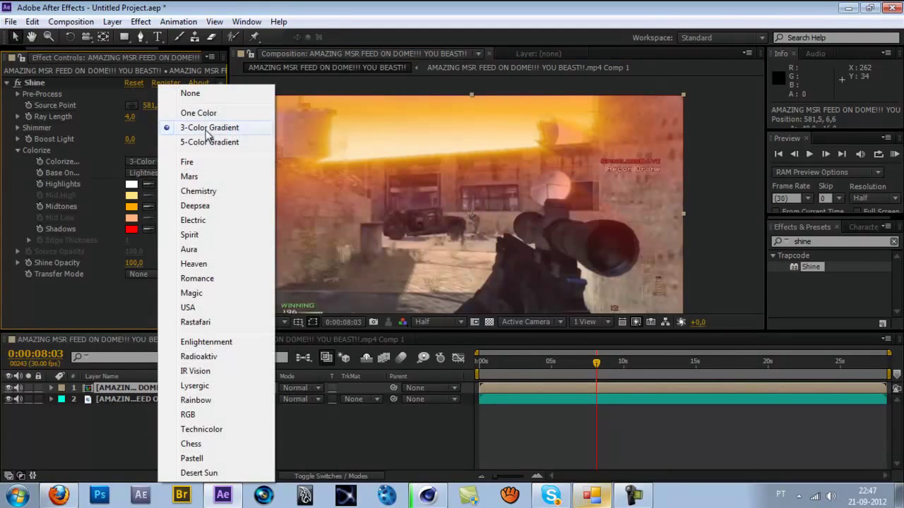
left_click(244, 113)
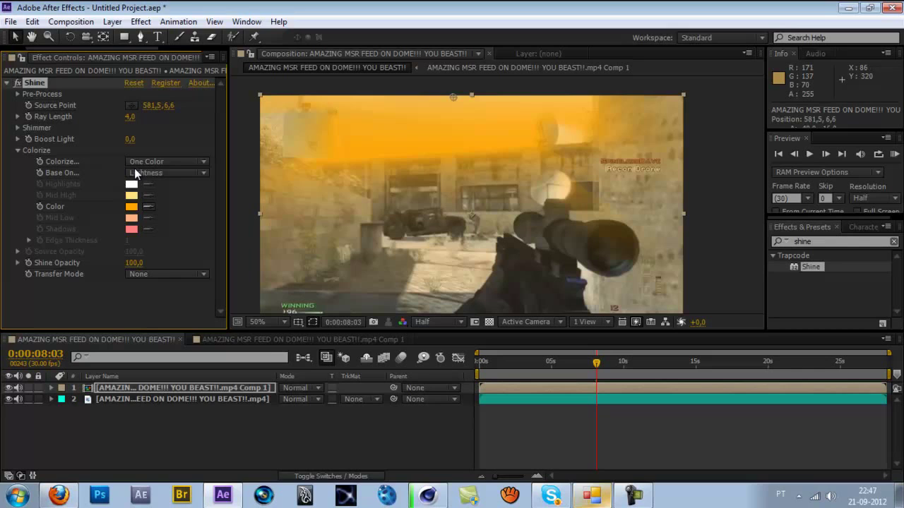
left_click(172, 159)
left_click(206, 234)
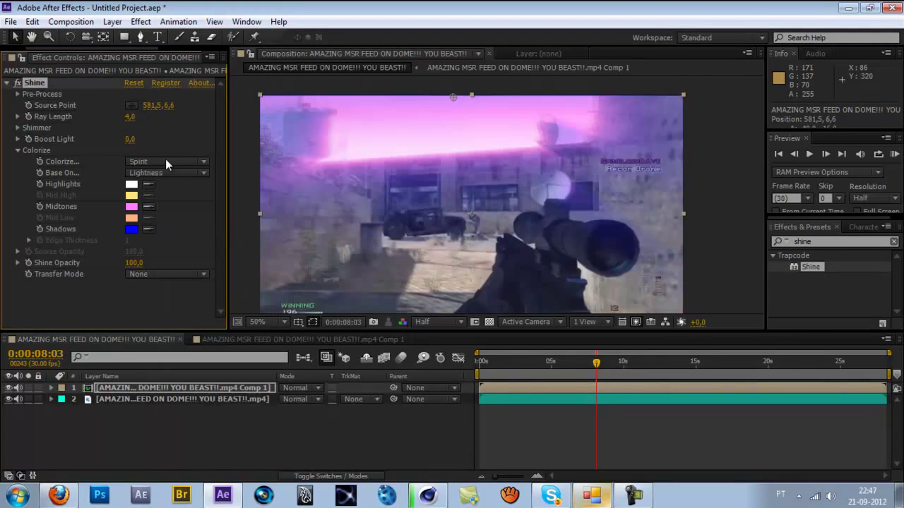
left_click(165, 160)
left_click(205, 217)
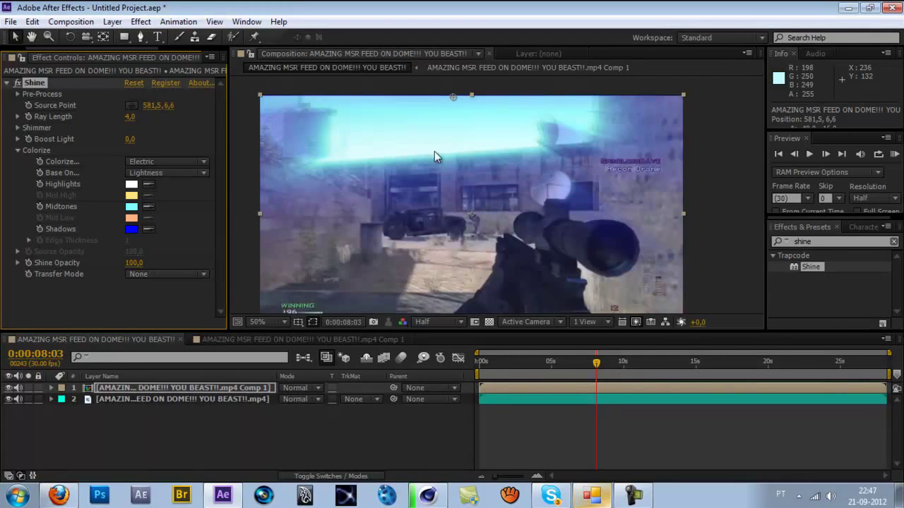
left_click(139, 163)
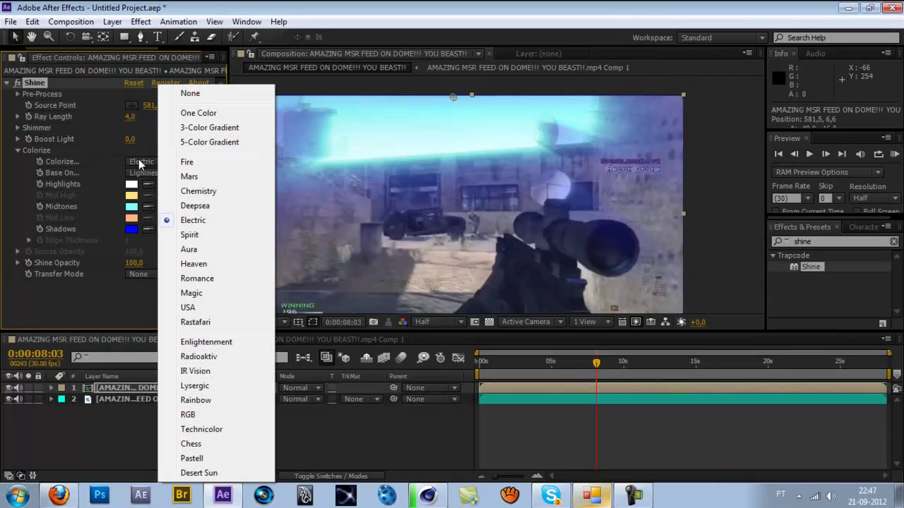
left_click(216, 265)
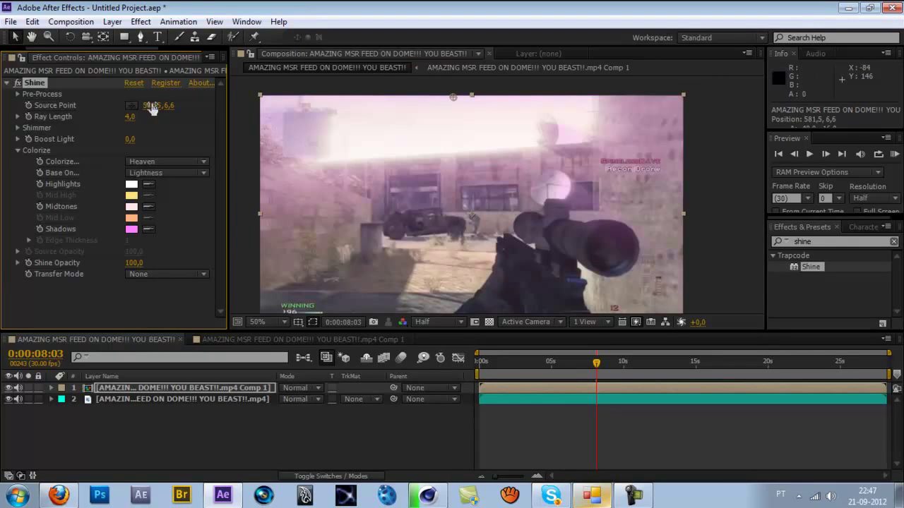
left_click(802, 242)
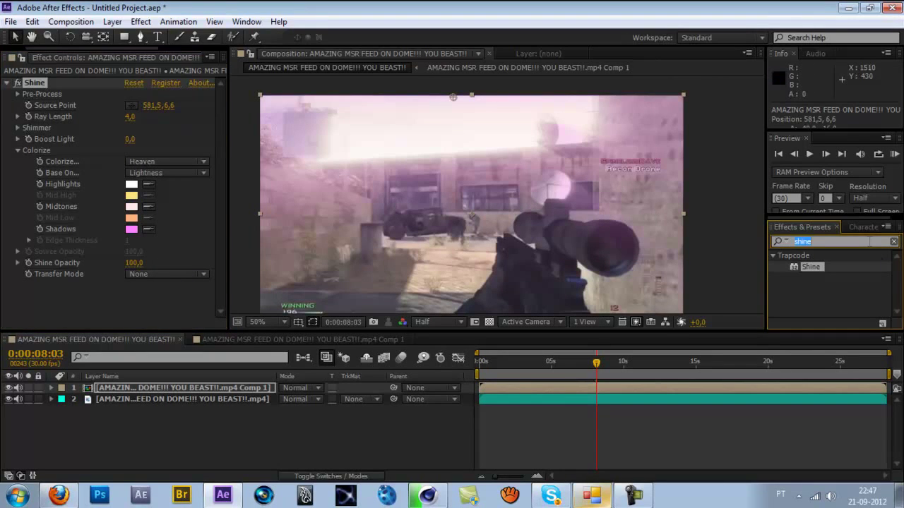
- Add Glow after Shine with Glow Intensity 0,1, then search effects for 'gau'
type("glow")
scroll(854, 292, "down", 5)
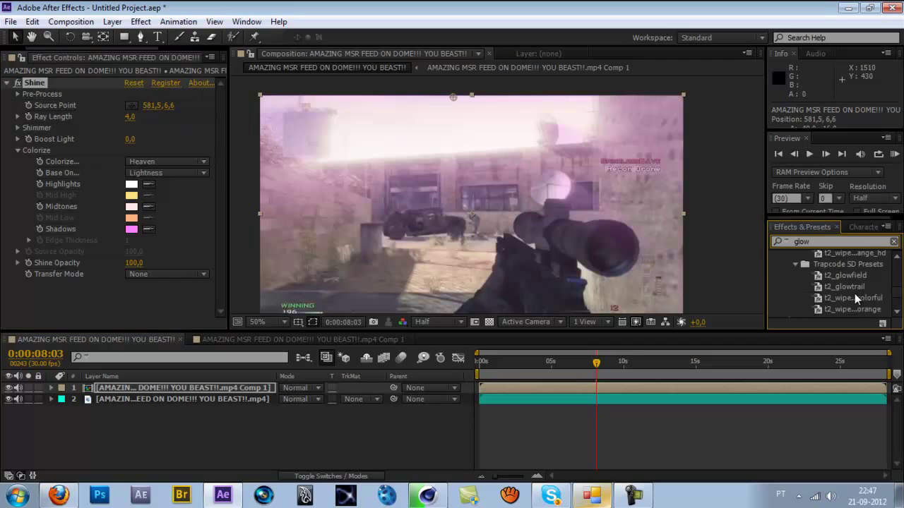
left_click_drag(798, 288, 168, 296)
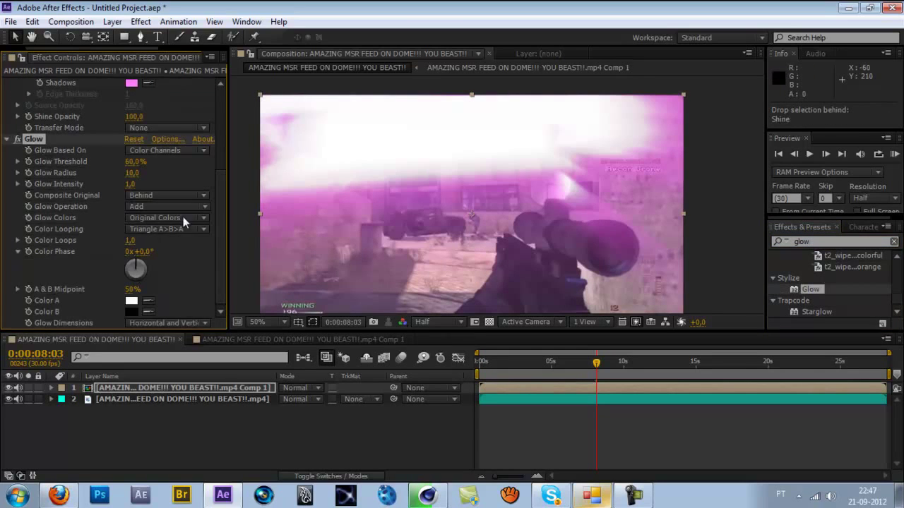
left_click(131, 183)
key("Return")
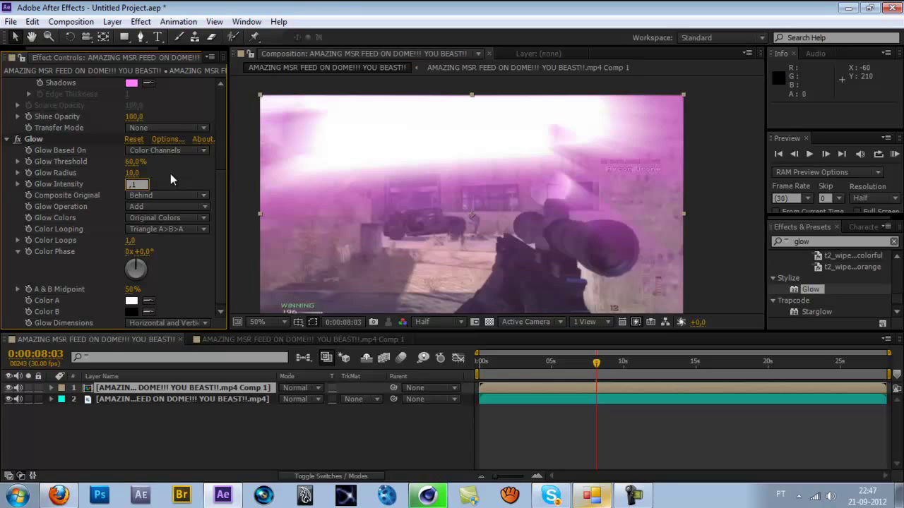
type(",1")
key("Return")
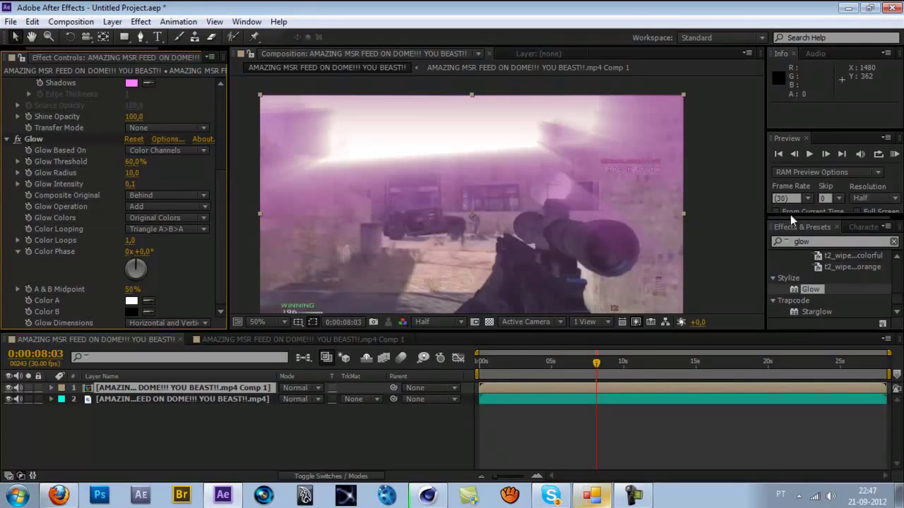
left_click(17, 141)
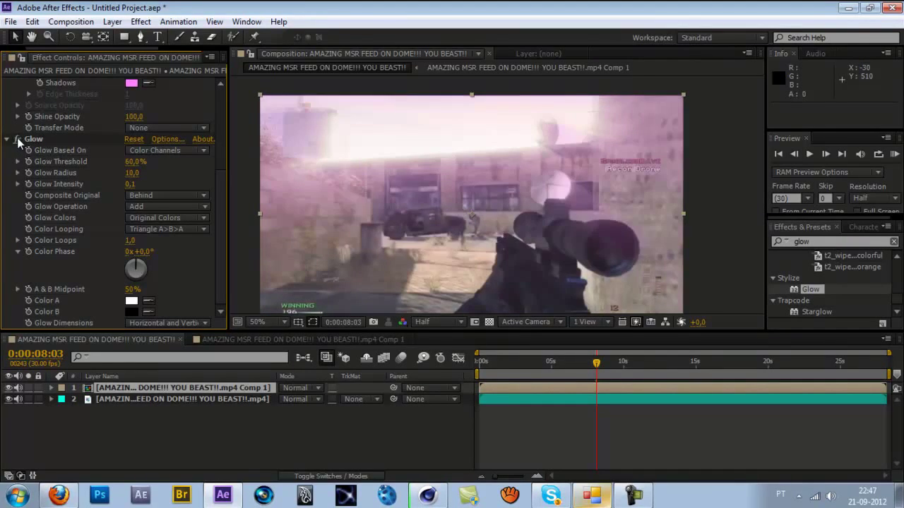
left_click(18, 141)
double_click(805, 242)
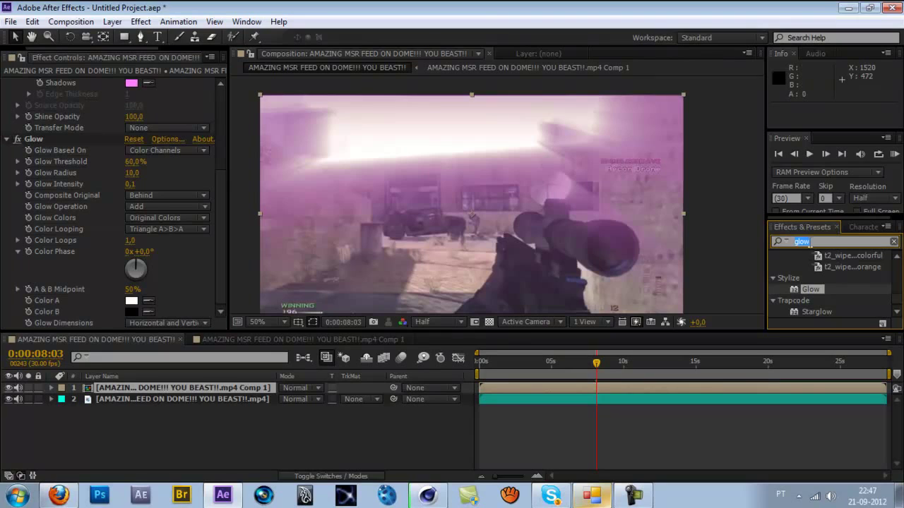
type("gau")
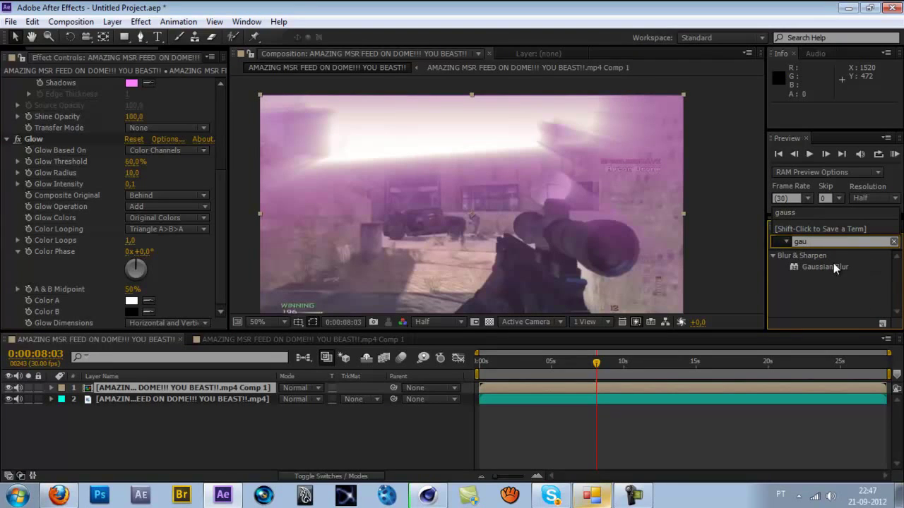
- Add Gaussian Blur below Glow, trying Blurriness 10 and 7 before settling on 3
left_click_drag(833, 265, 117, 291)
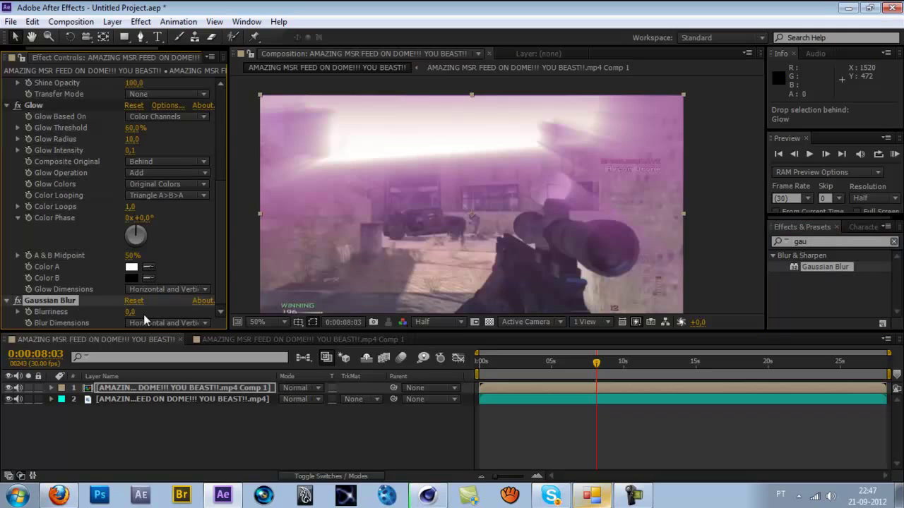
left_click(129, 312)
type("10")
key("Return")
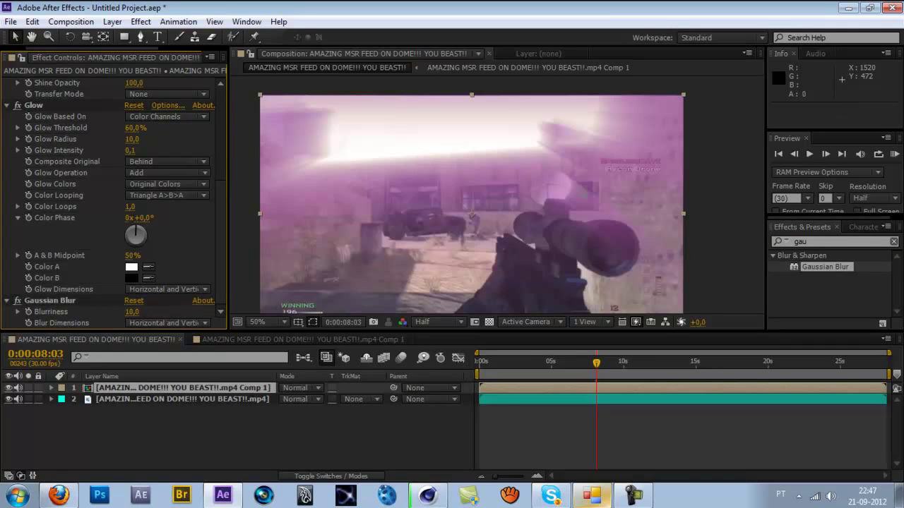
left_click(133, 313)
type("7")
key("Return")
left_click(17, 301)
left_click(130, 312)
type("3")
key("Return")
- Collapse the Glow and Gaussian Blur settings and review earlier frames from 0:00:07:25
scroll(29, 162, "up", 4)
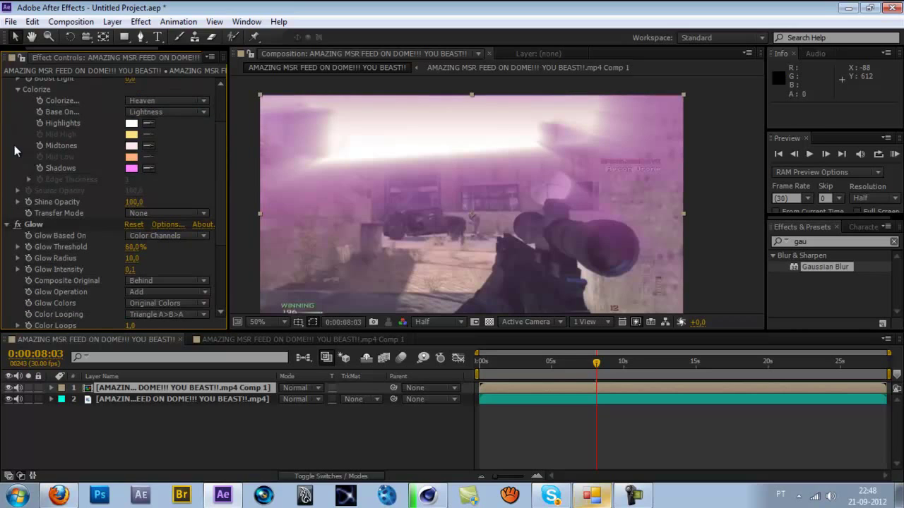
left_click(8, 227)
left_click(8, 297)
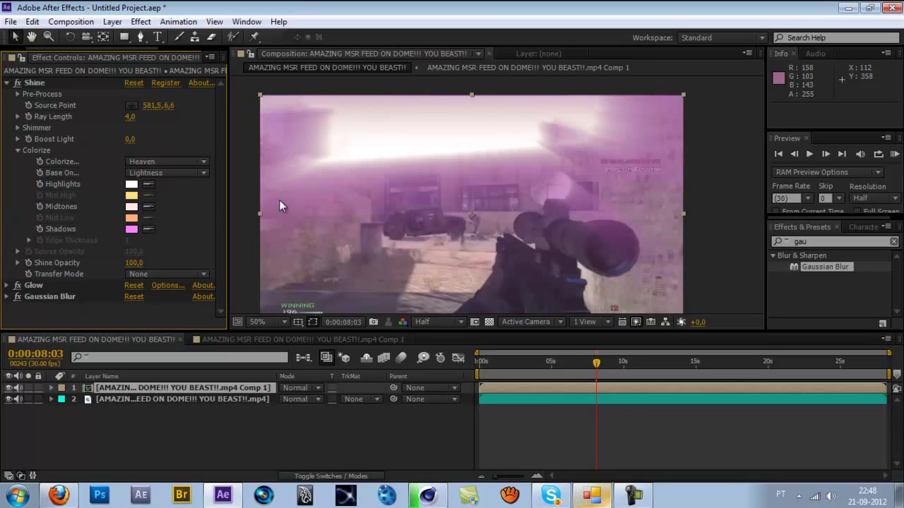
left_click_drag(583, 367, 593, 368)
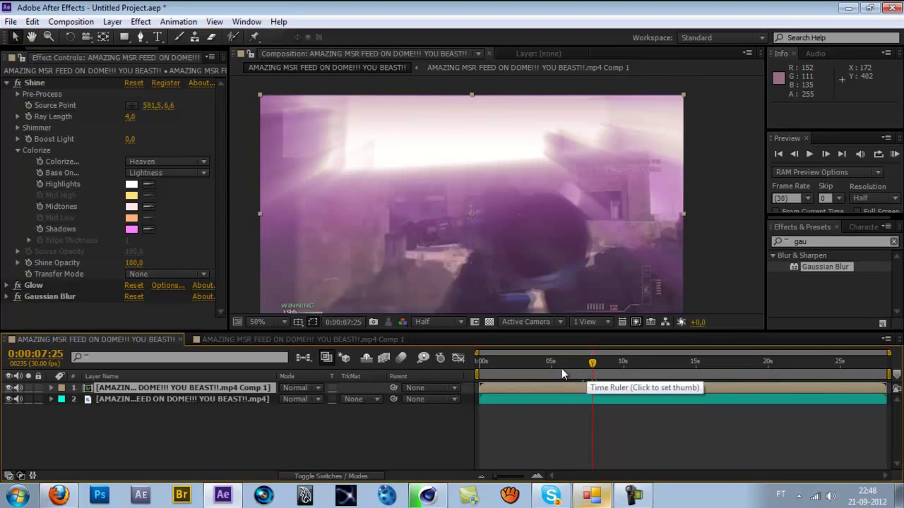
left_click(560, 370)
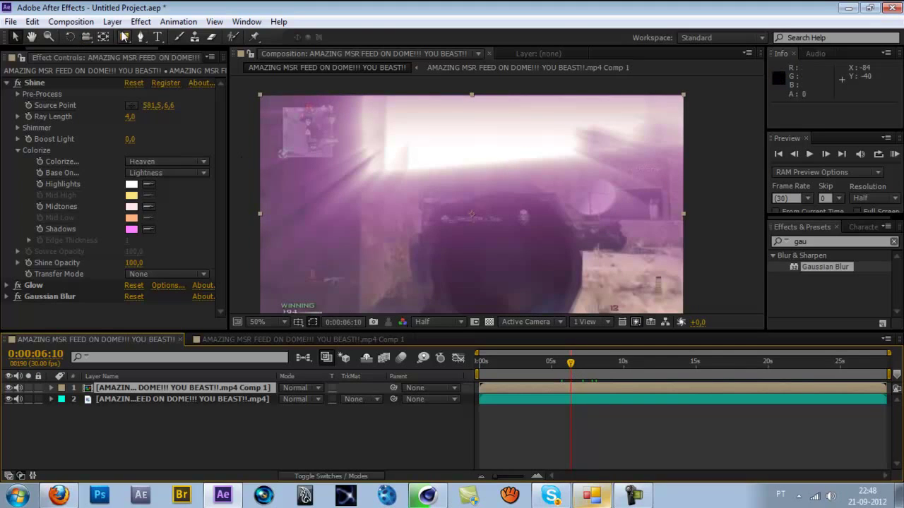
- Create a new adjustment layer from the Layer menu and name it 'cc'
left_click(113, 21)
mouse_move(166, 36)
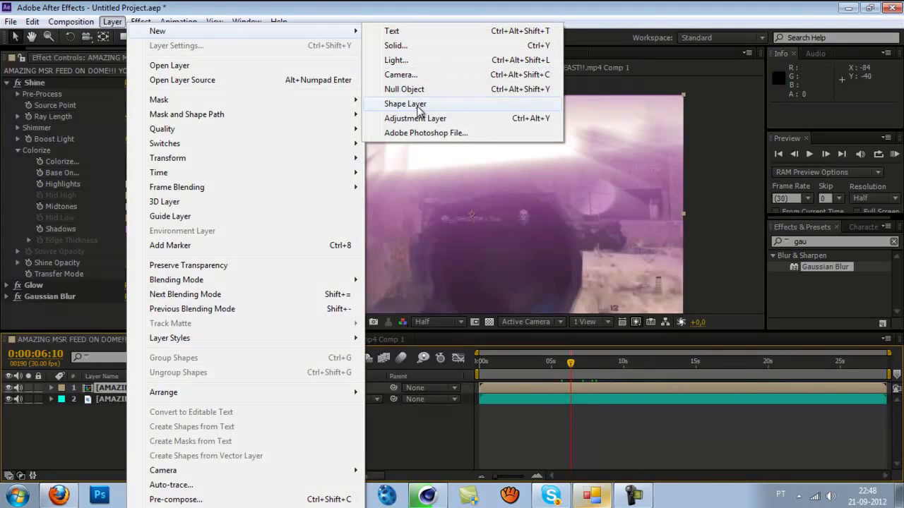
left_click(430, 119)
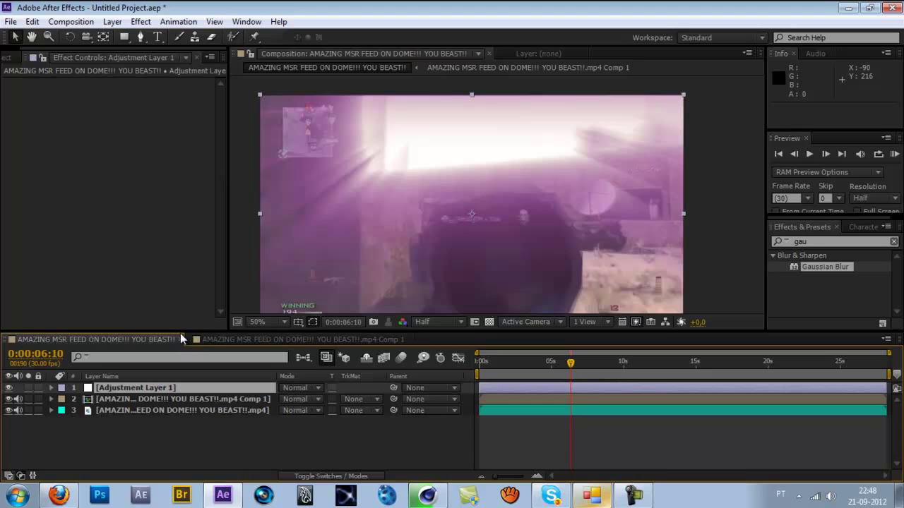
key("Return")
type("cc")
key("Return")
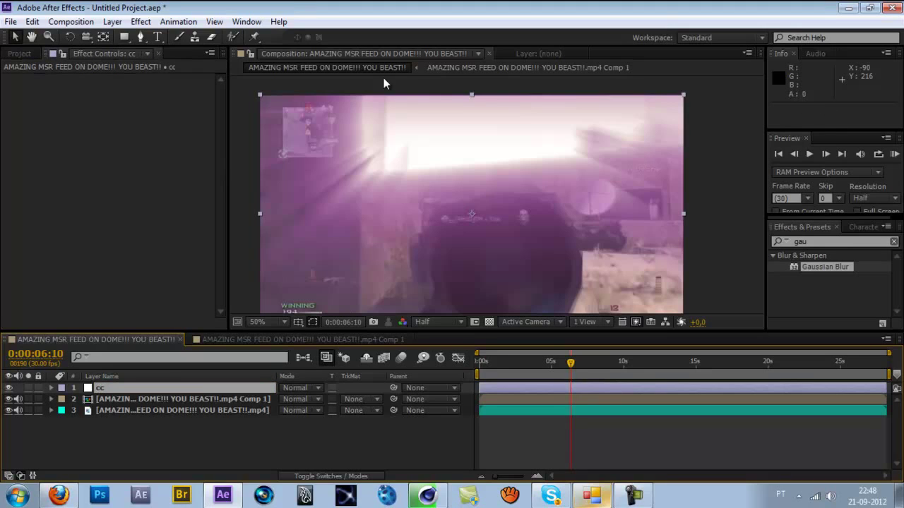
- Apply Magic Bullet Looks to the cc layer and launch its Looks editor
left_click(835, 241)
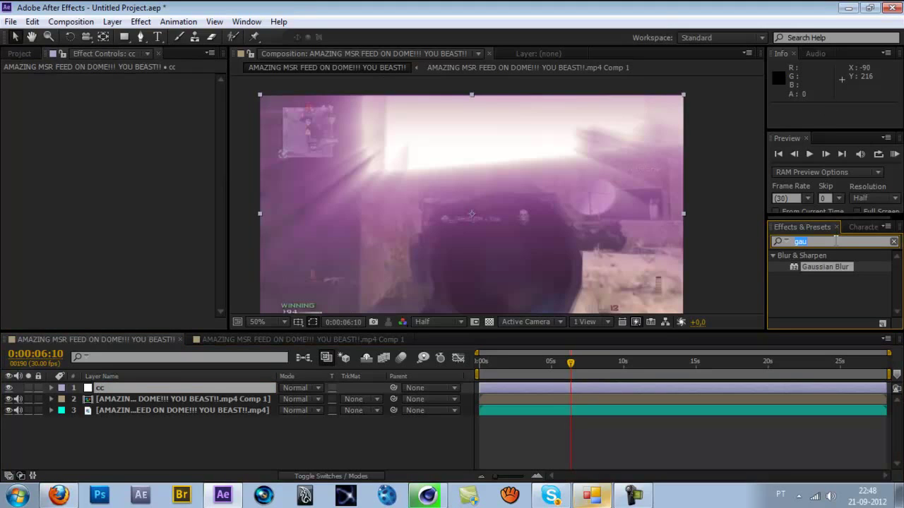
type("look")
left_click_drag(808, 267, 169, 389)
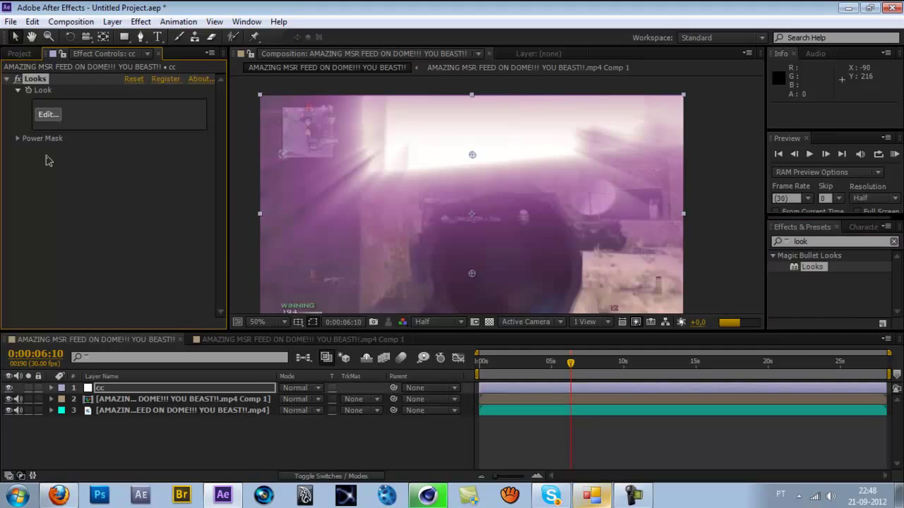
left_click(47, 115)
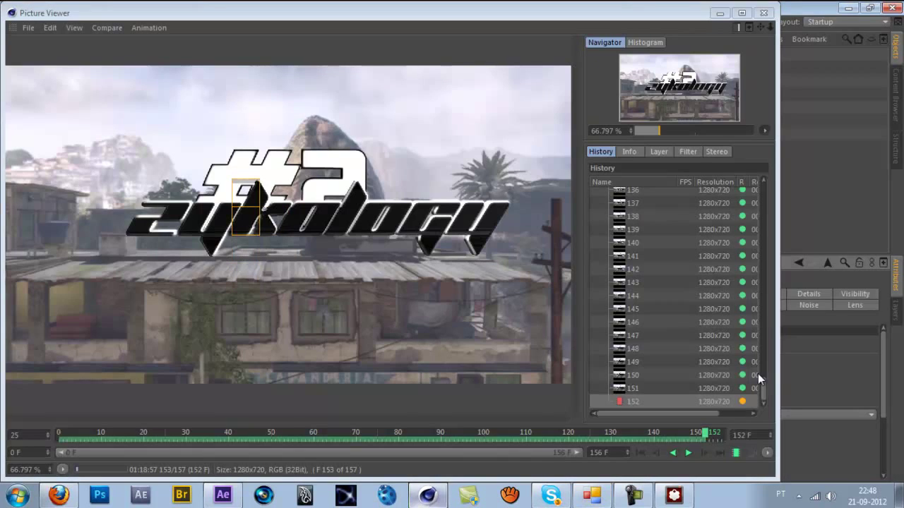
left_click(223, 494)
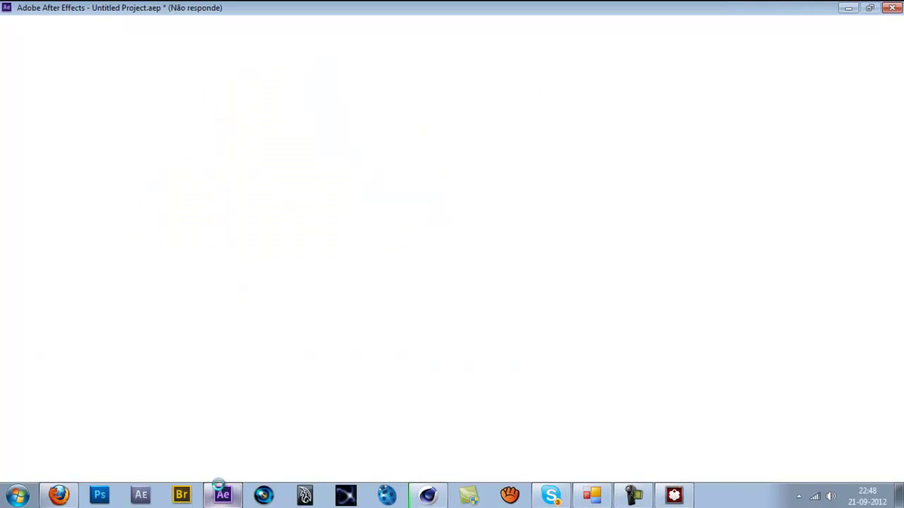